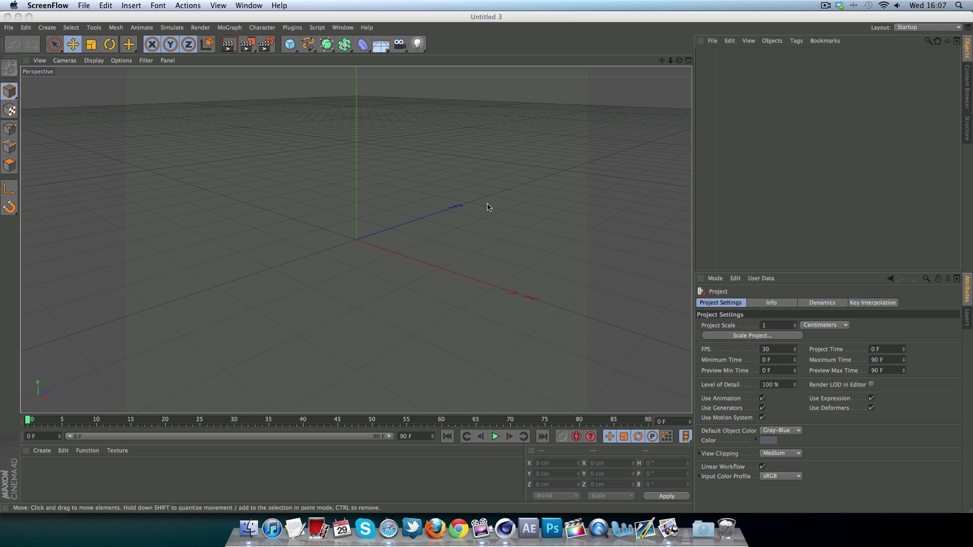
- Bring up the reference render CUBETEXTEDIT.jpg in Preview
left_click(669, 528)
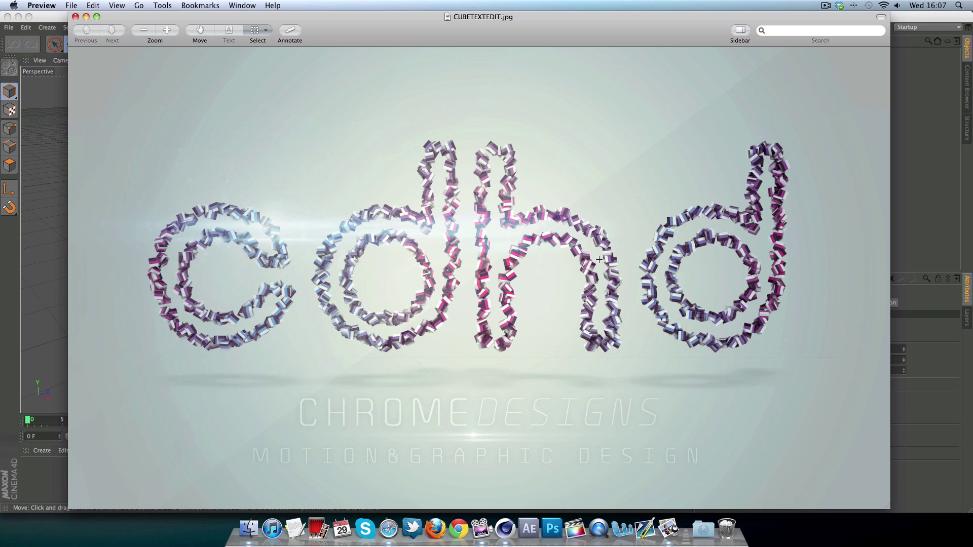
- Back in Cinema 4D, add a cube sized 10 cm on X, Y and Z
left_click(508, 529)
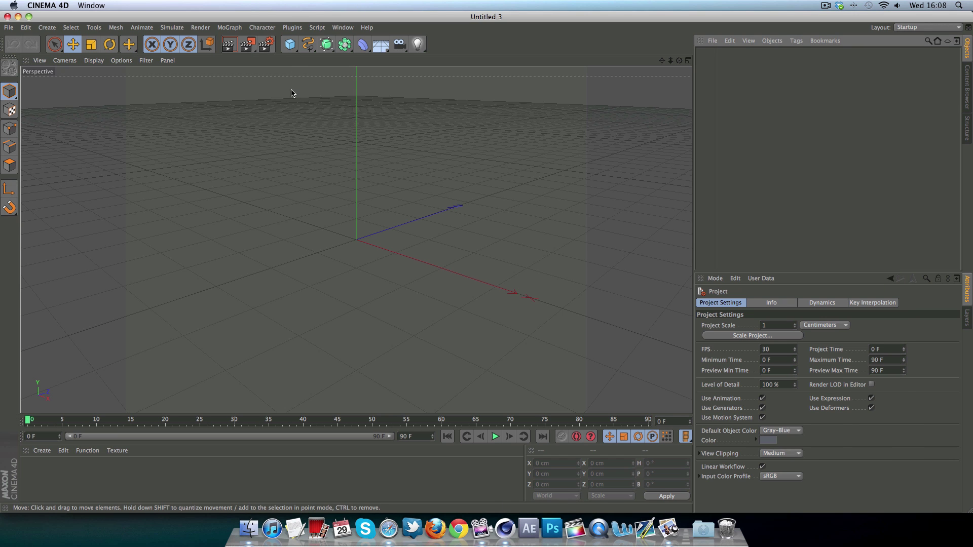
left_click(287, 50)
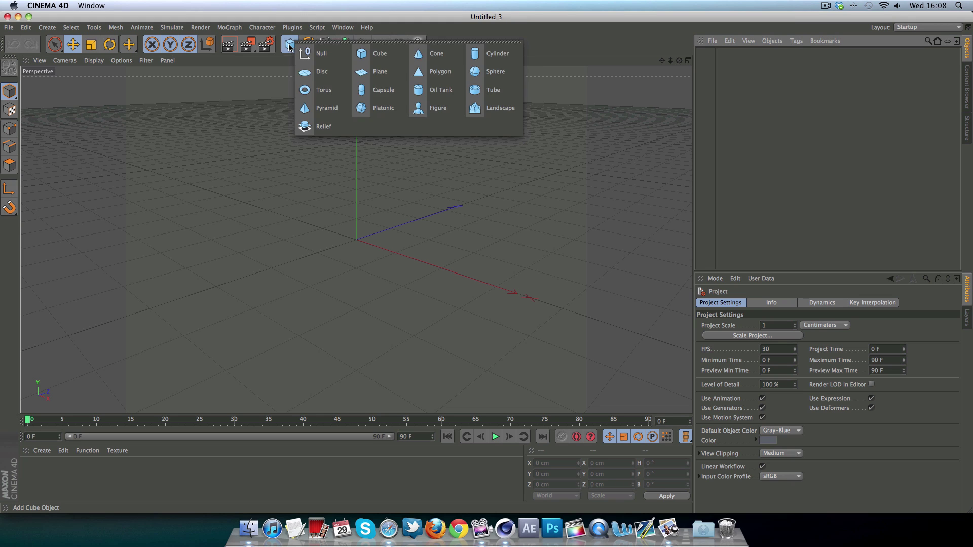
left_click(298, 50)
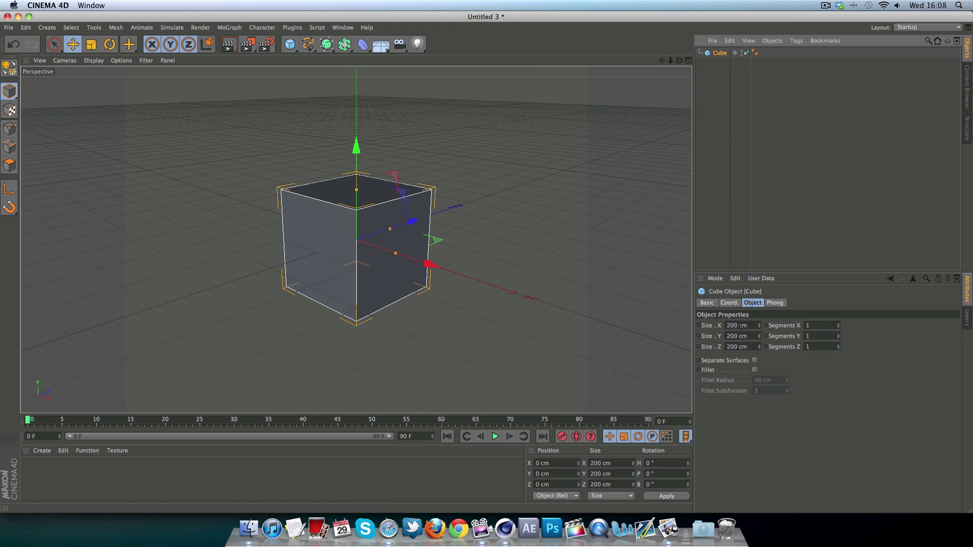
double_click(739, 325)
type("10")
key("Tab")
type("10")
key("Tab")
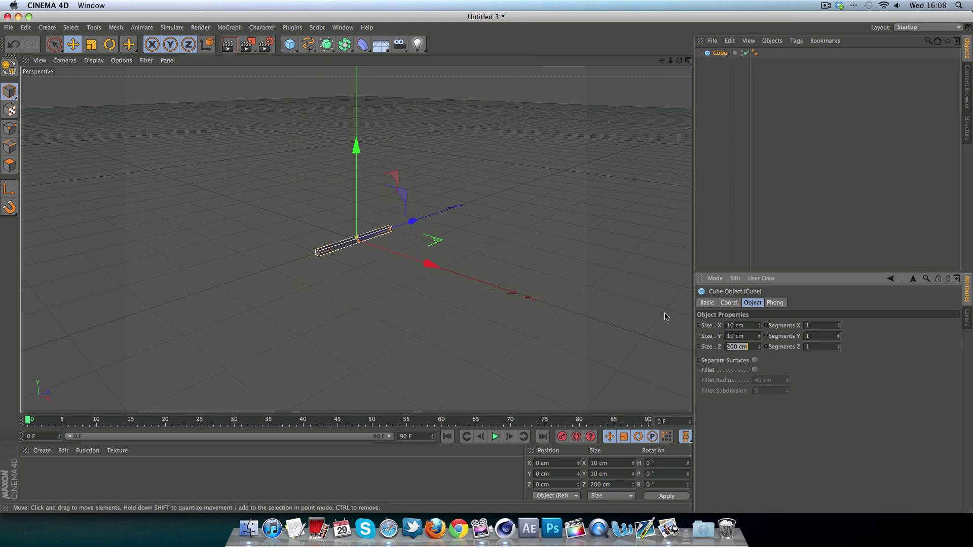
type("10")
key("Tab")
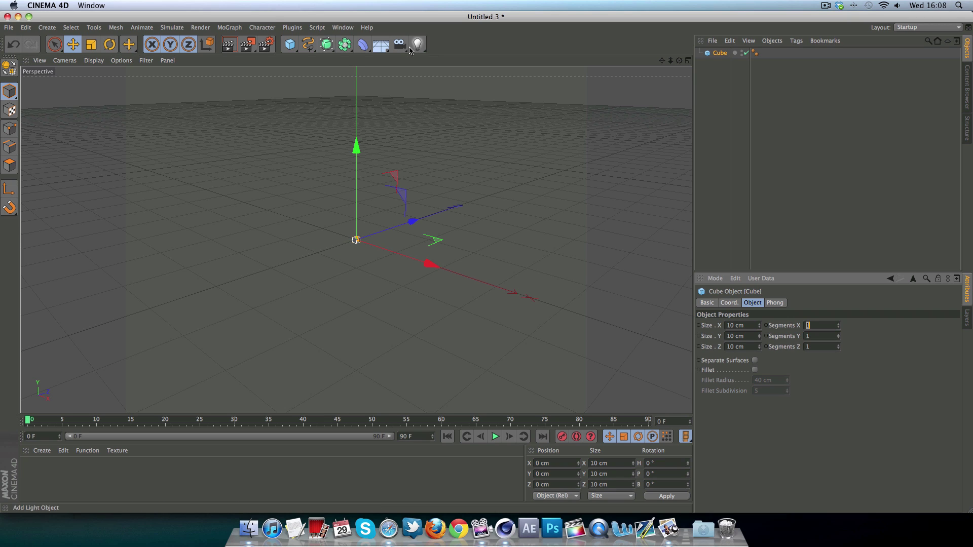
- Nest the cube in a MoGraph Cloner and keep its Mode Linear
left_click(236, 28)
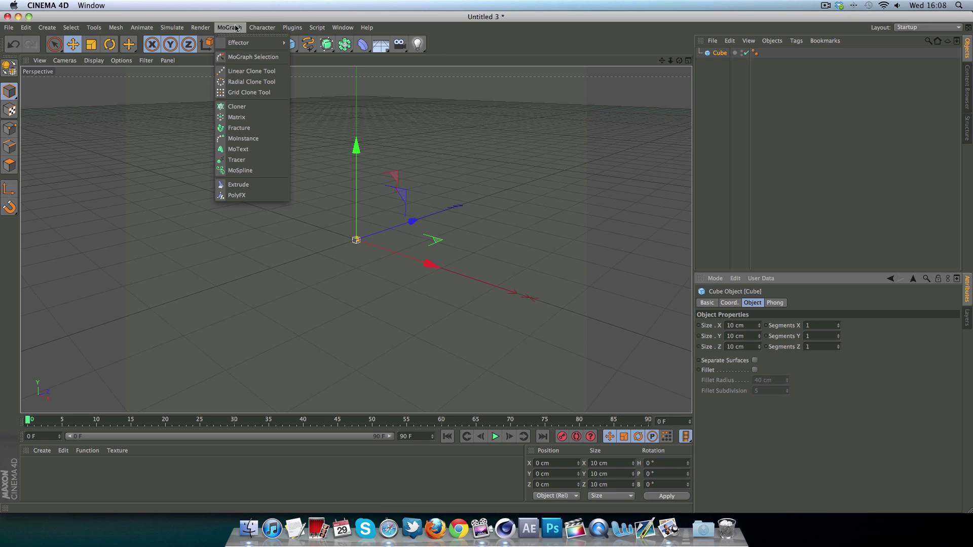
left_click(256, 109, "alt")
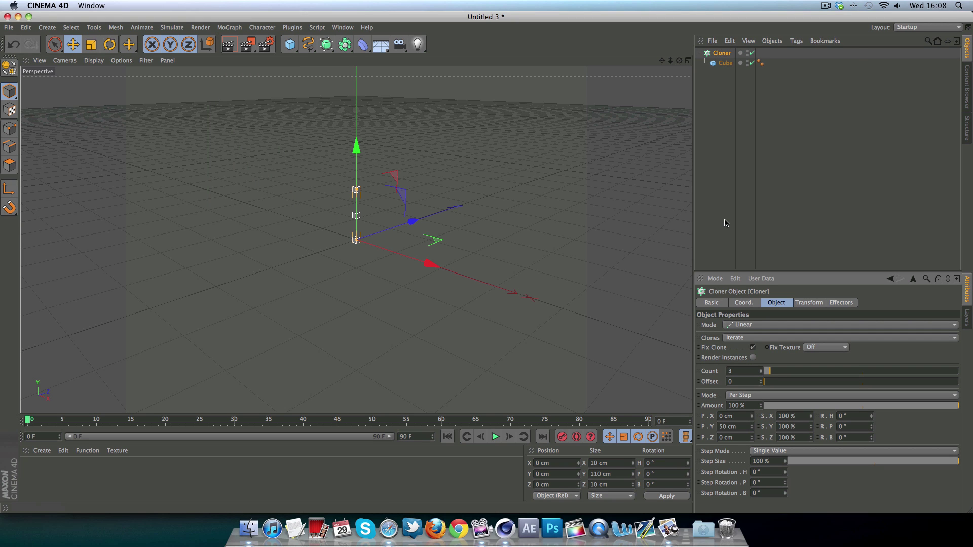
left_click(742, 326)
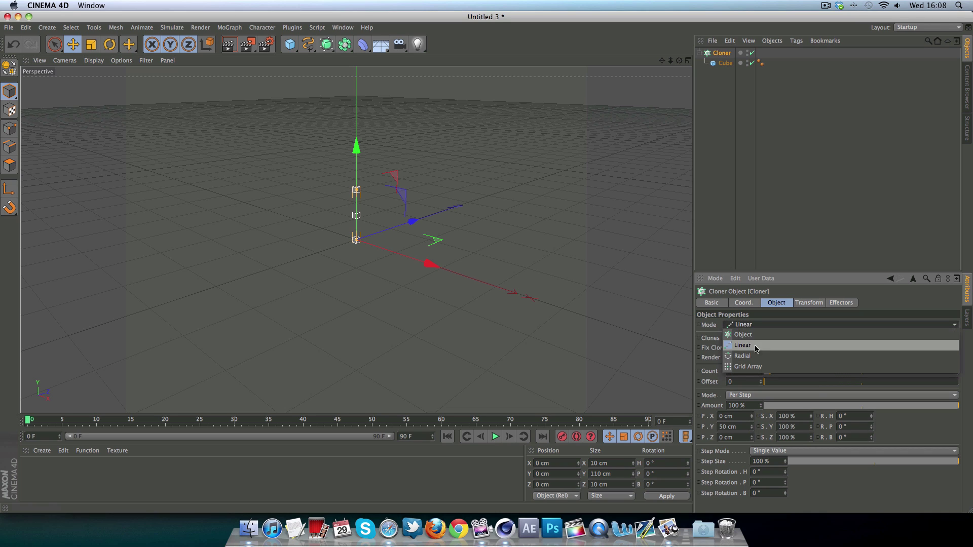
left_click(756, 326)
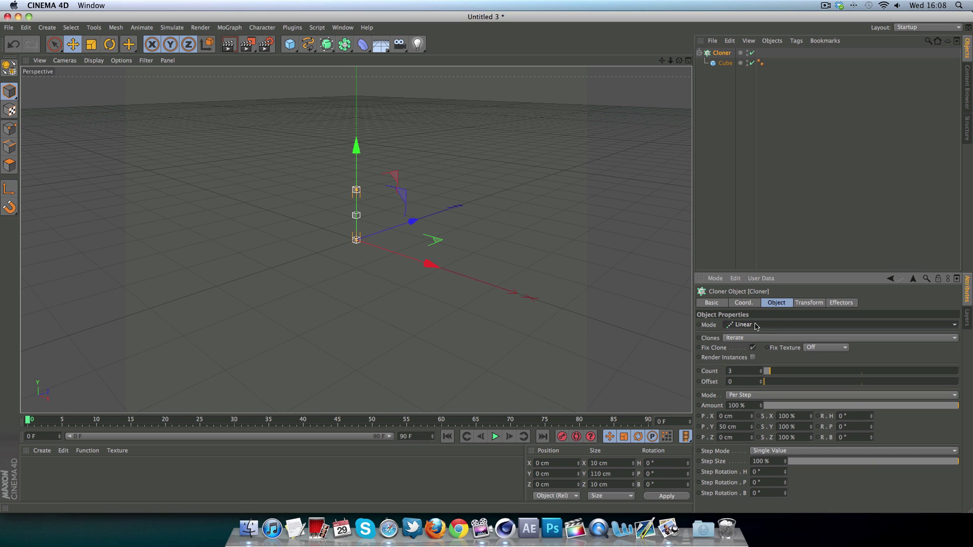
- Add a second cube, move it back along Z to -450 and hide it
left_click(298, 52)
left_click(372, 53)
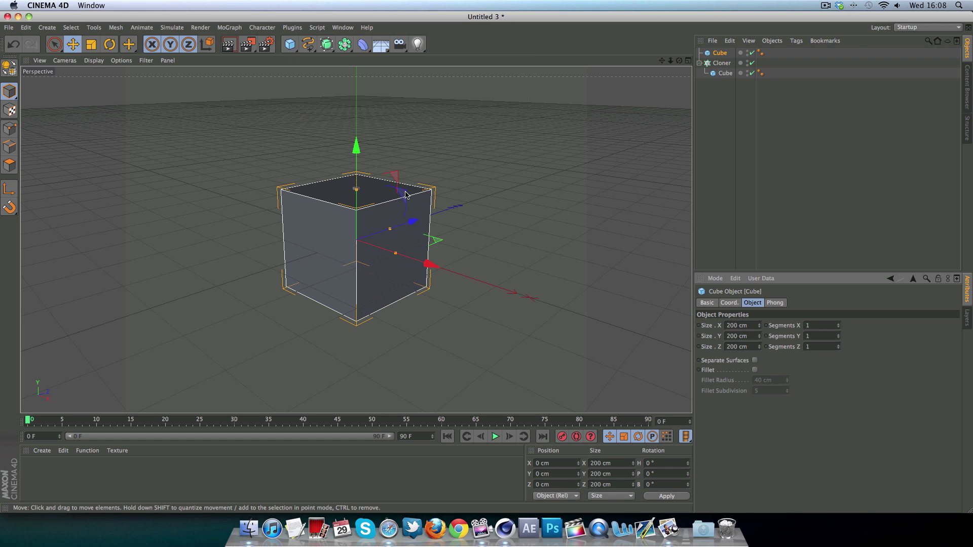
left_click_drag(408, 222, 195, 259)
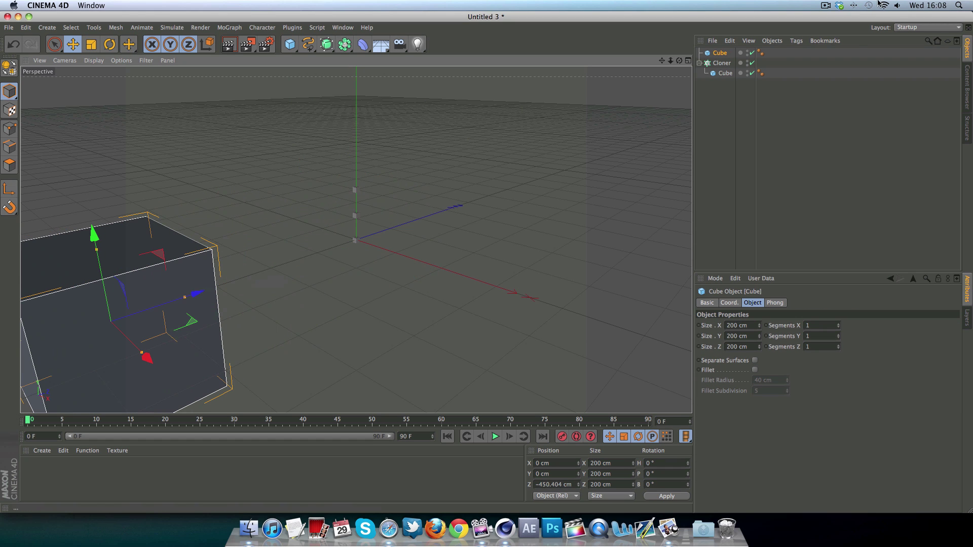
left_click(747, 53)
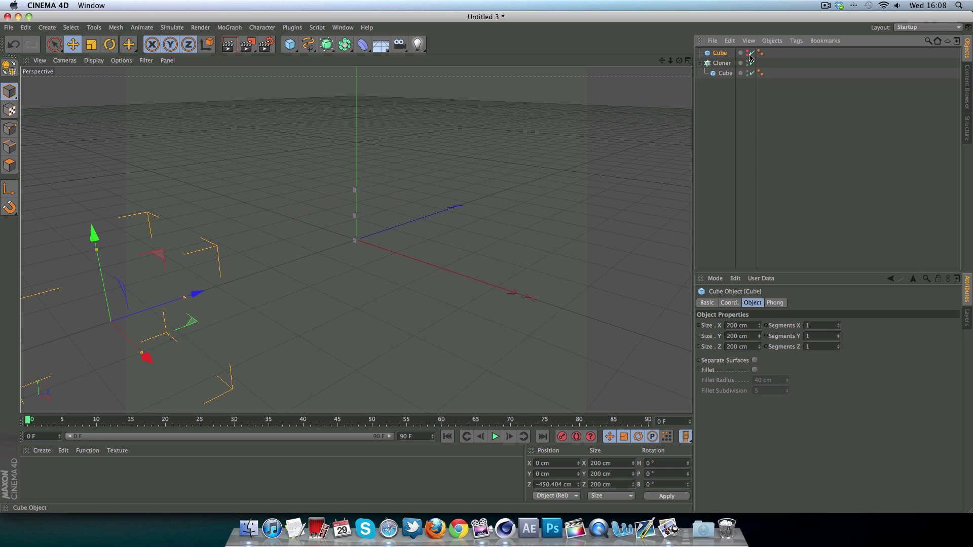
- Switch the Cloner to Object mode with the second cube as its source object
left_click(715, 65)
left_click(754, 327)
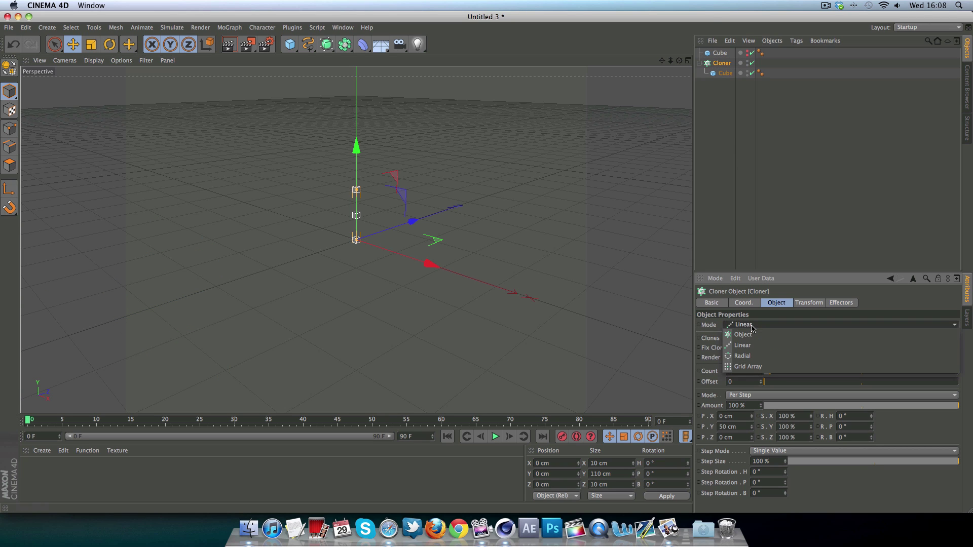
left_click(753, 335)
left_click_drag(720, 53, 752, 374)
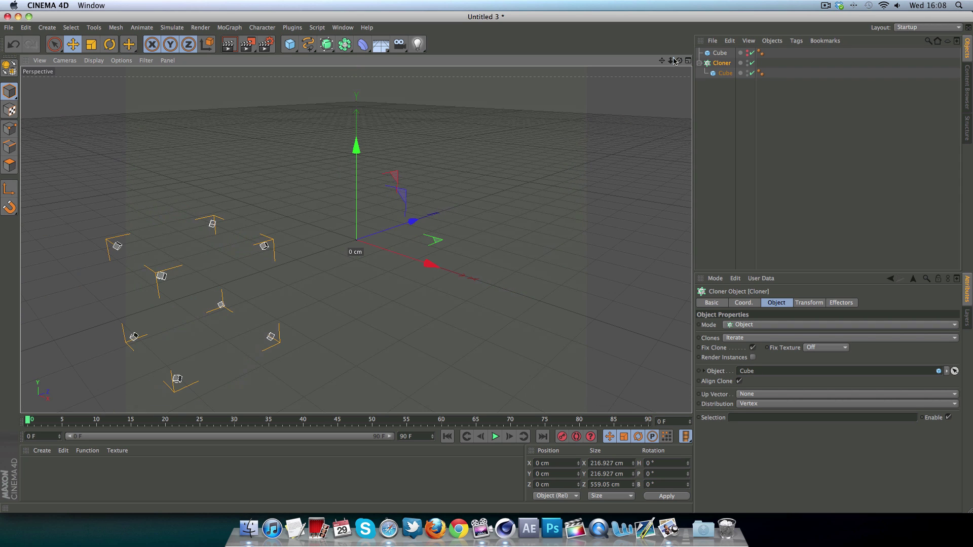
middle_click_drag(646, 69, 609, 99, "alt")
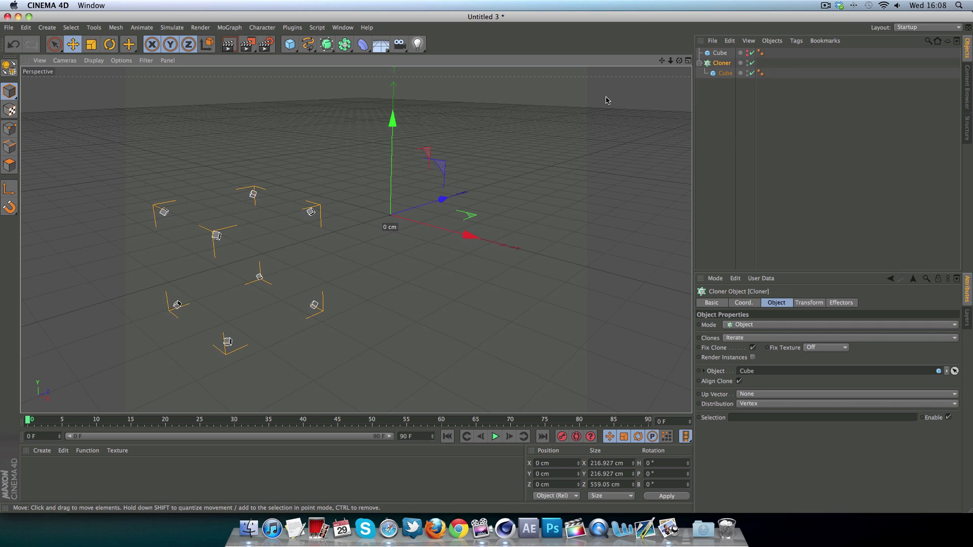
- Add a Text spline and replace its text with cdhd
left_click(699, 183)
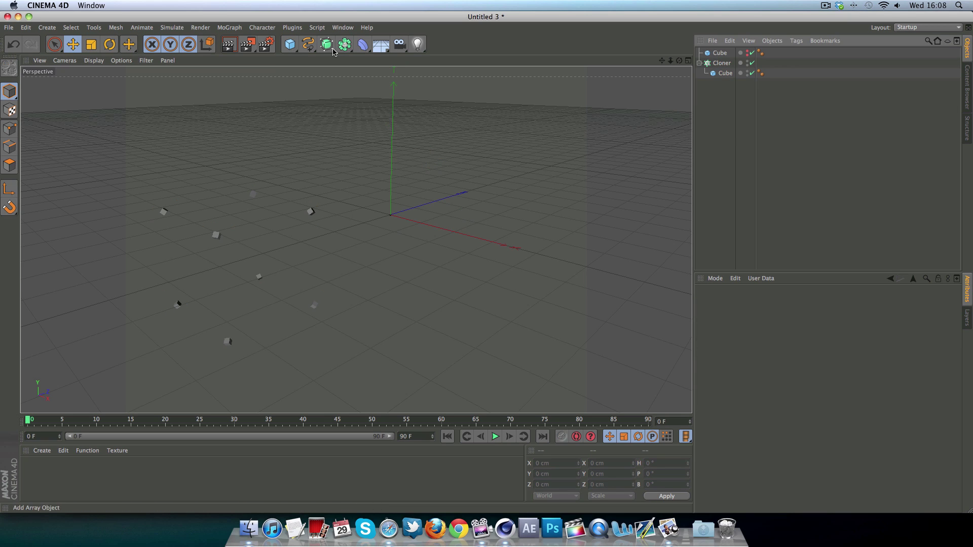
left_click(308, 47)
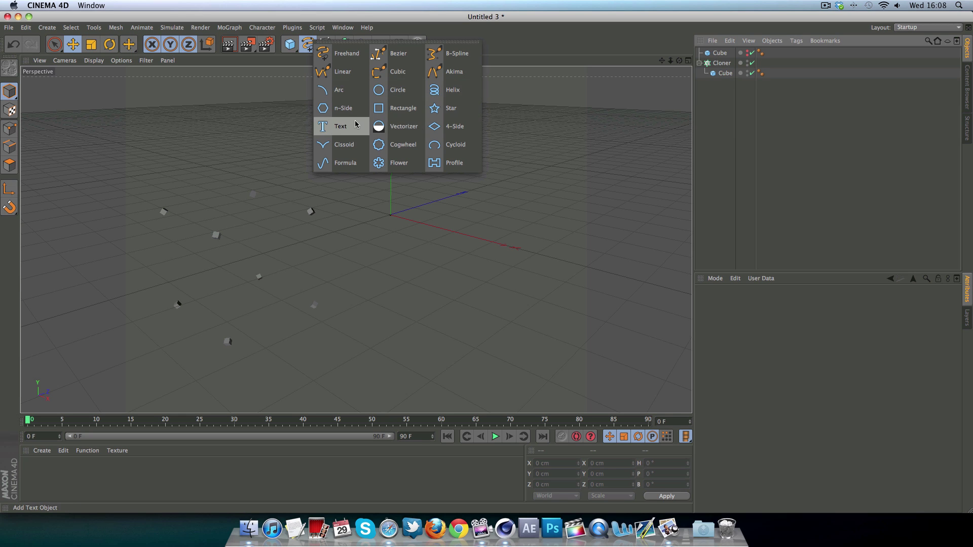
left_click(339, 126)
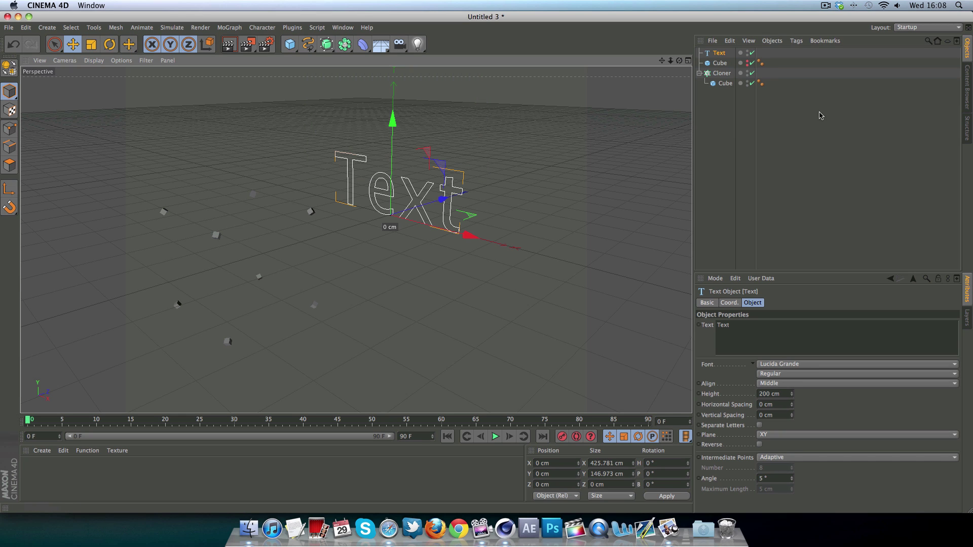
double_click(739, 330)
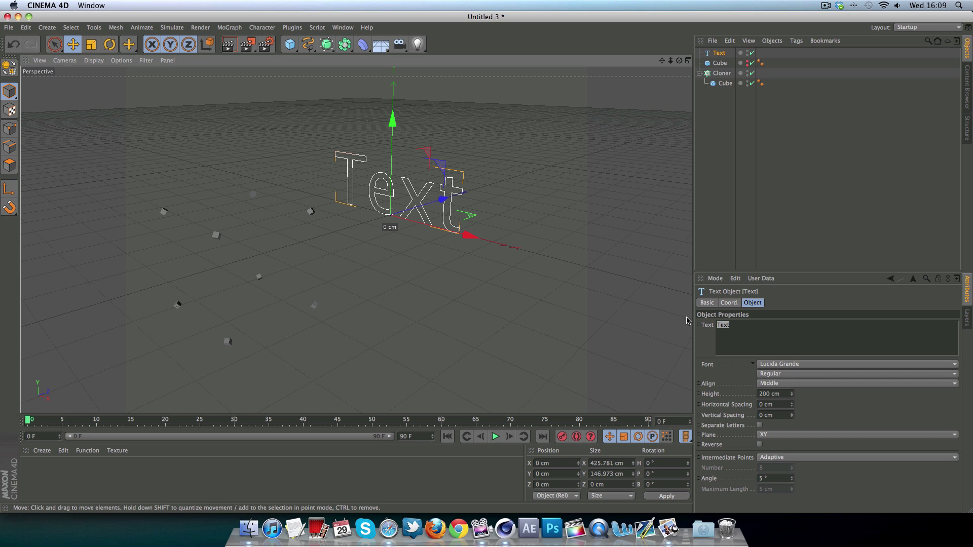
key("c")
key("d")
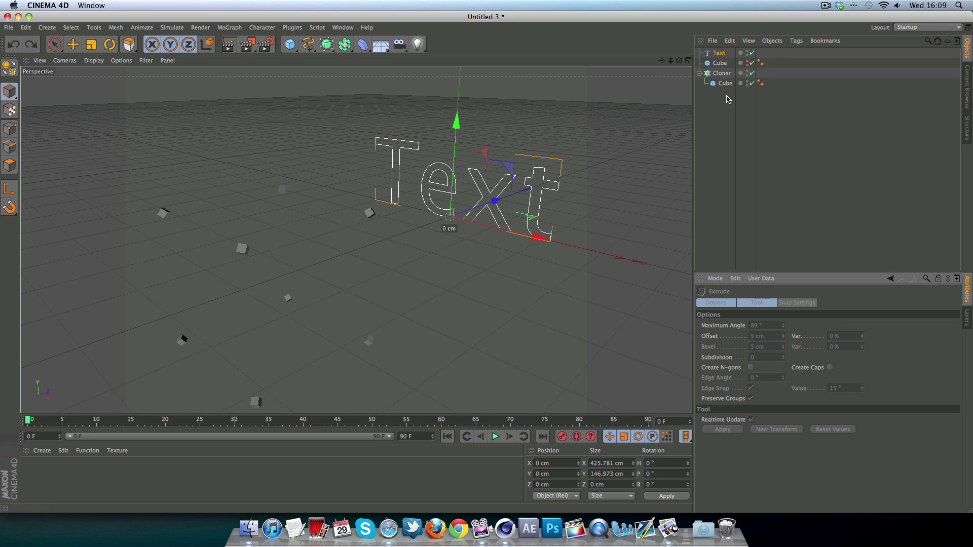
key("super+z")
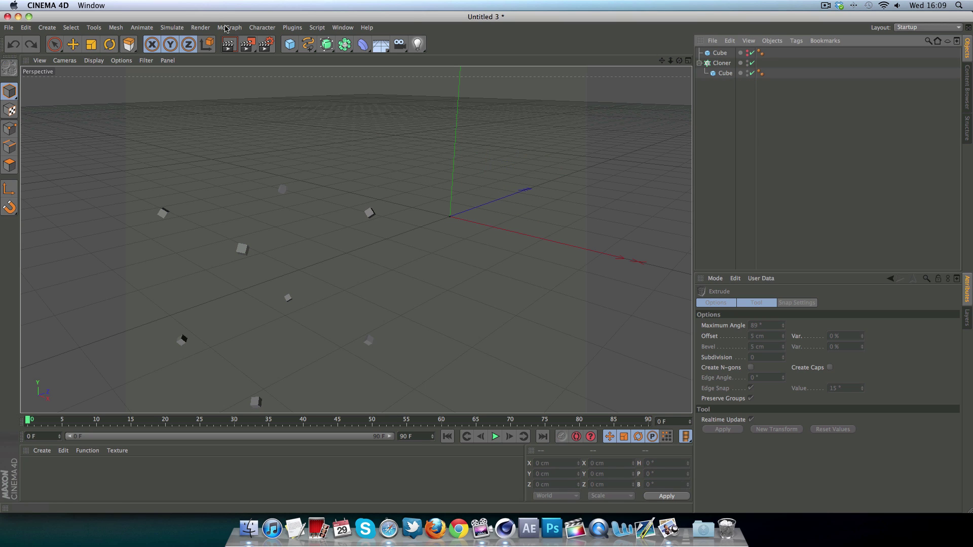
mouse_move(291, 44)
left_mouse_down()
mouse_move(445, 104)
mouse_move(357, 147)
mouse_move(341, 128)
left_mouse_up()
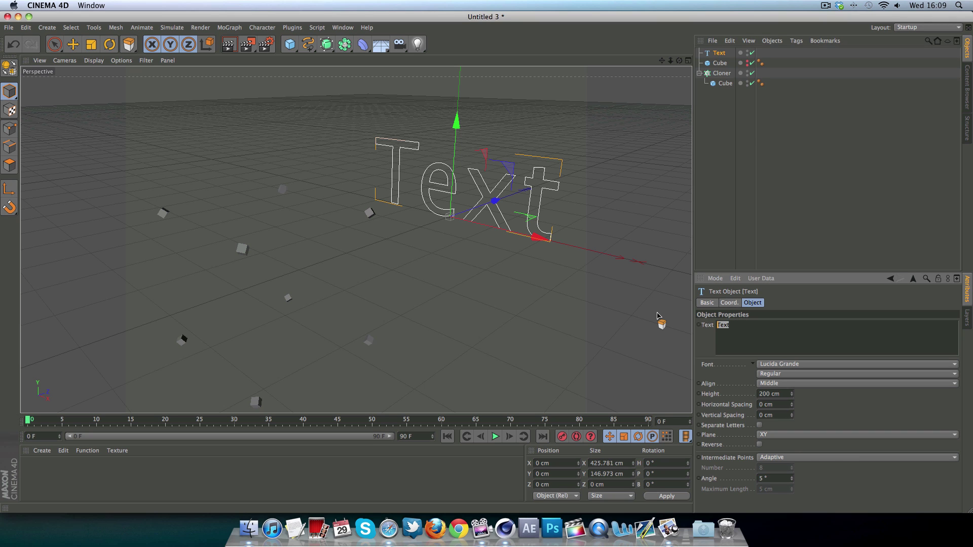
type("cdhd")
- Set the Text spline's font to Evolution
left_click(778, 364)
scroll(770, 298, "up", 15)
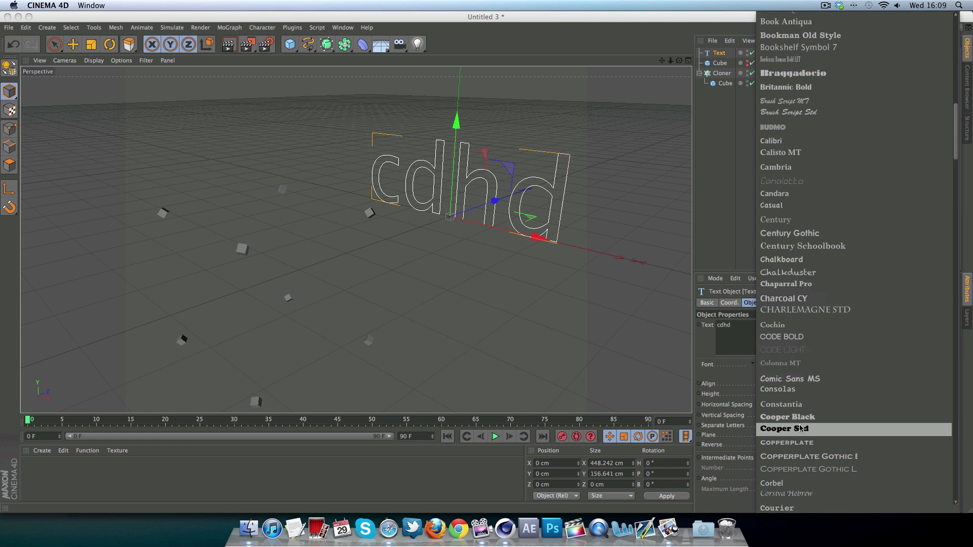
scroll(800, 341, "down", 10)
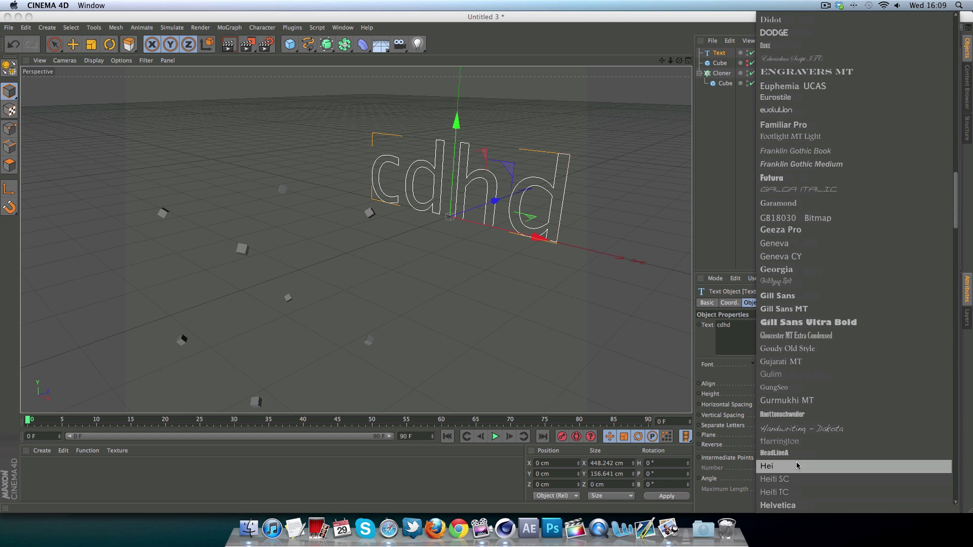
left_click(776, 110)
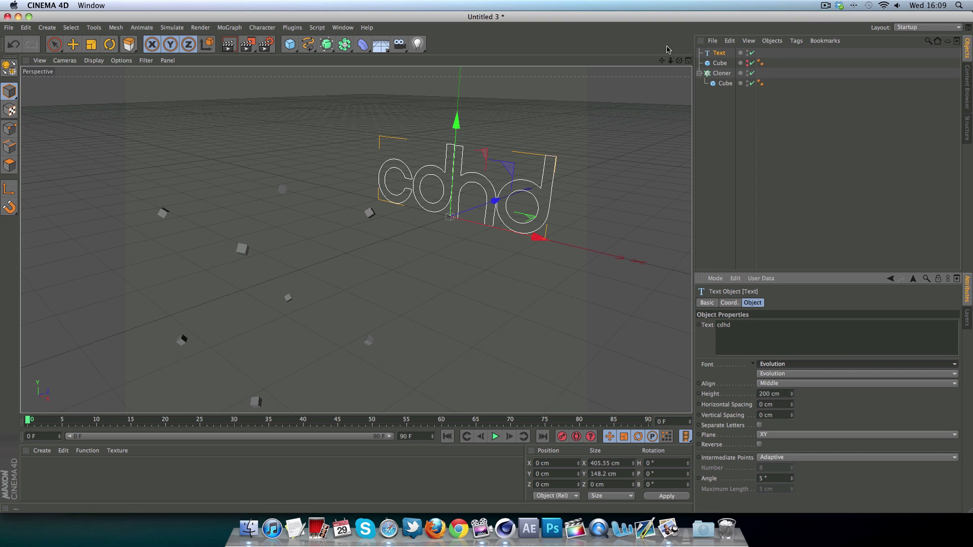
- Make the cdhd text 328 cm high with 28 cm horizontal letter spacing
left_click_drag(679, 61, 356, 234)
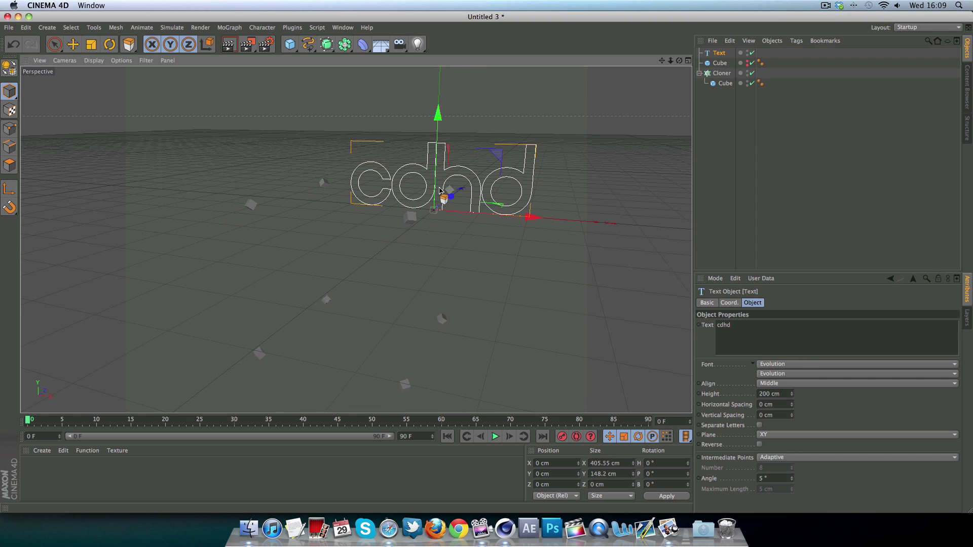
left_click_drag(790, 405, 791, 221)
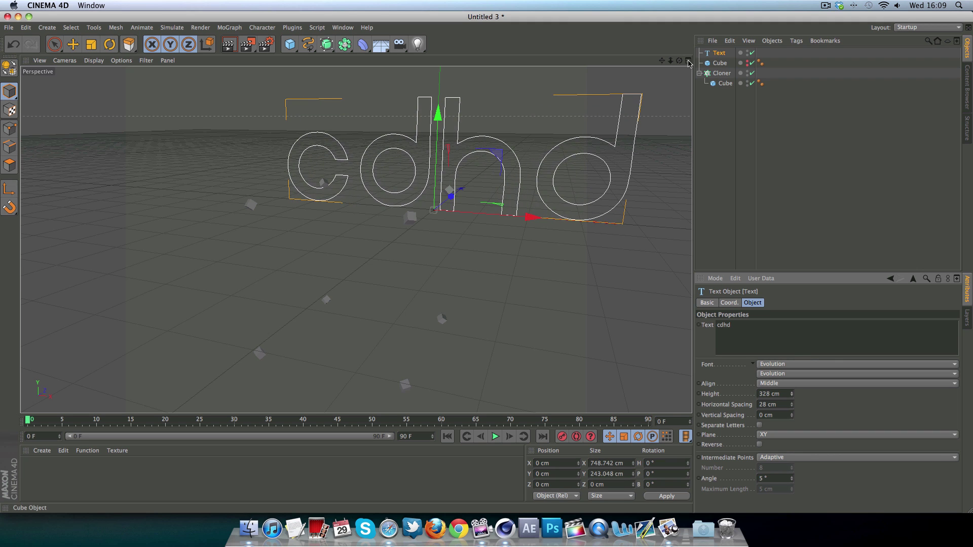
left_click_drag(670, 60, 608, 128)
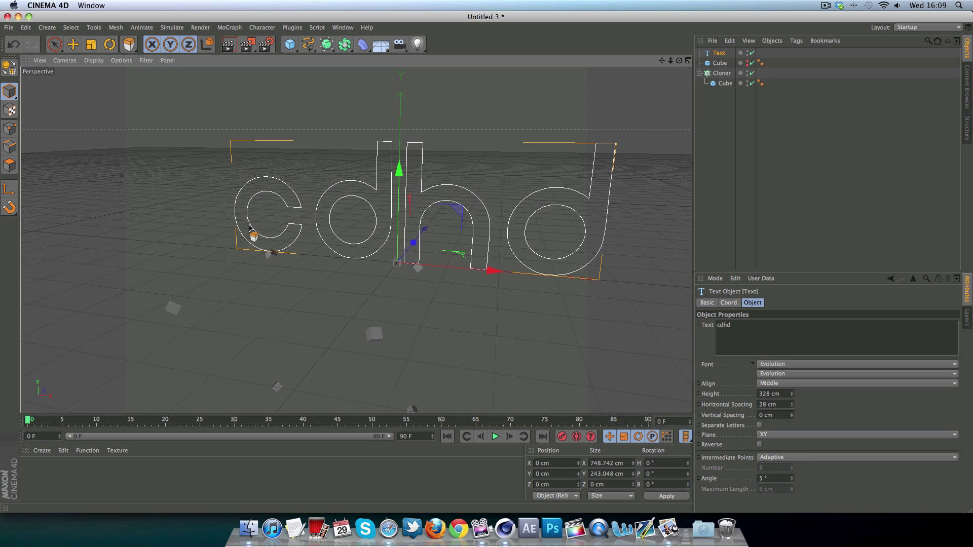
left_click(73, 45)
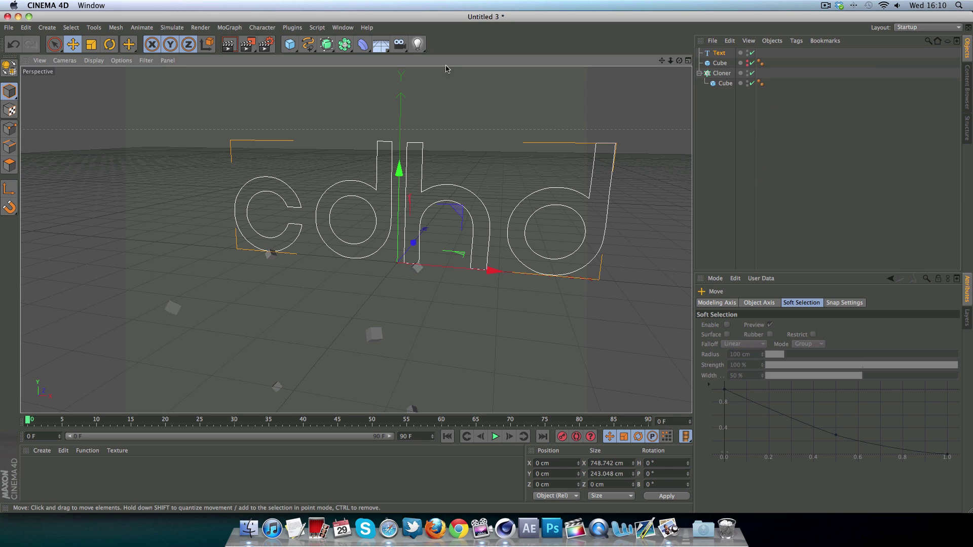
- Add a Spline effector to the Cloner that follows the cdhd Text outline
left_click(721, 75)
left_click(232, 28)
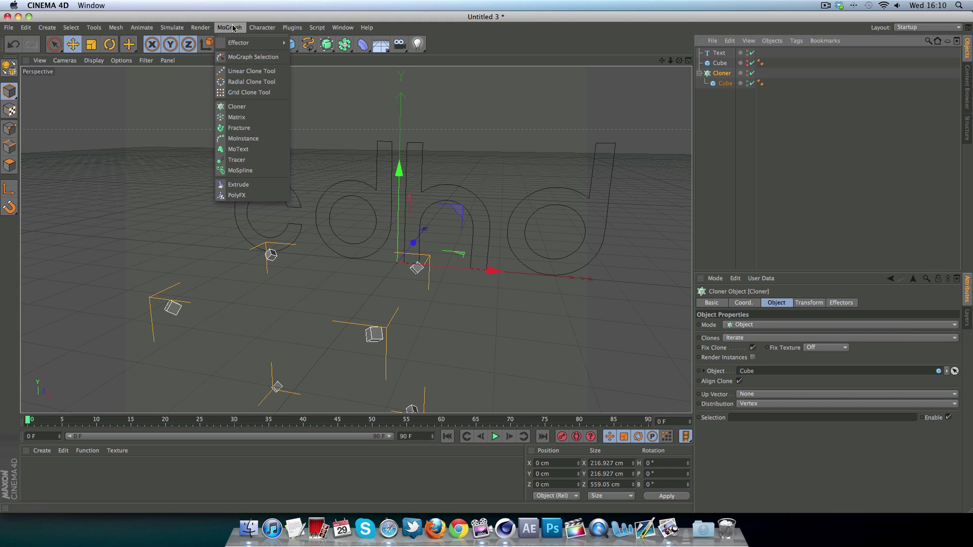
mouse_move(268, 43)
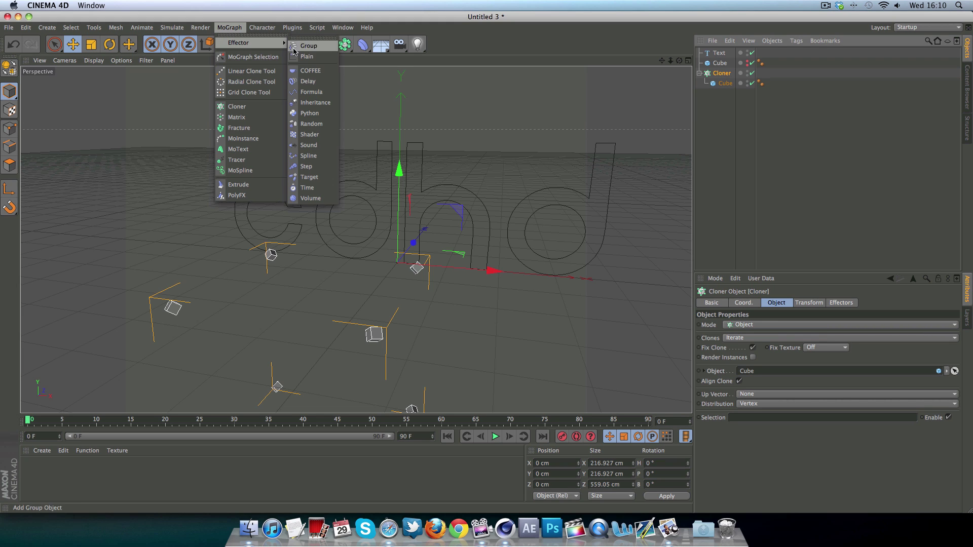
left_click(308, 156)
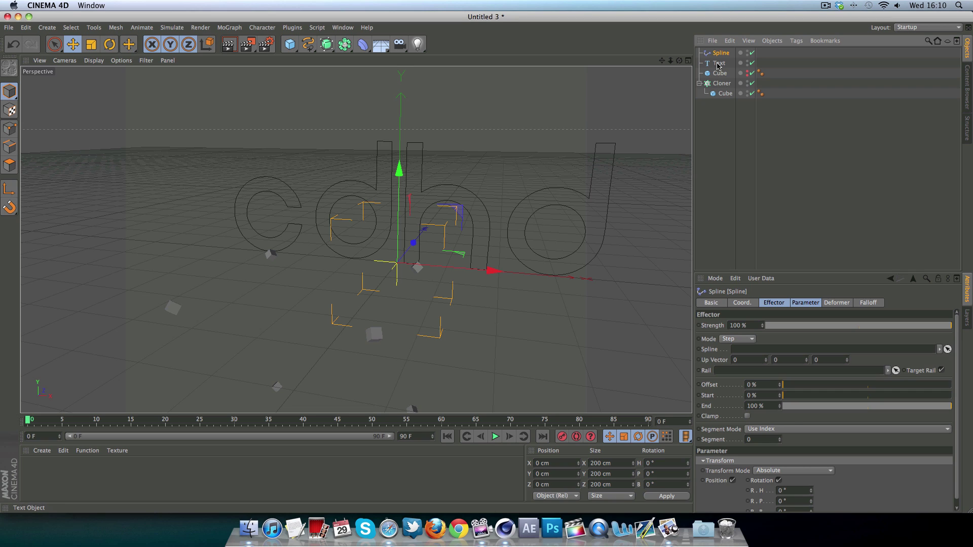
left_click_drag(718, 64, 774, 351)
- Set the Spline effector's Segment Mode to Full Spacing
left_click(773, 250)
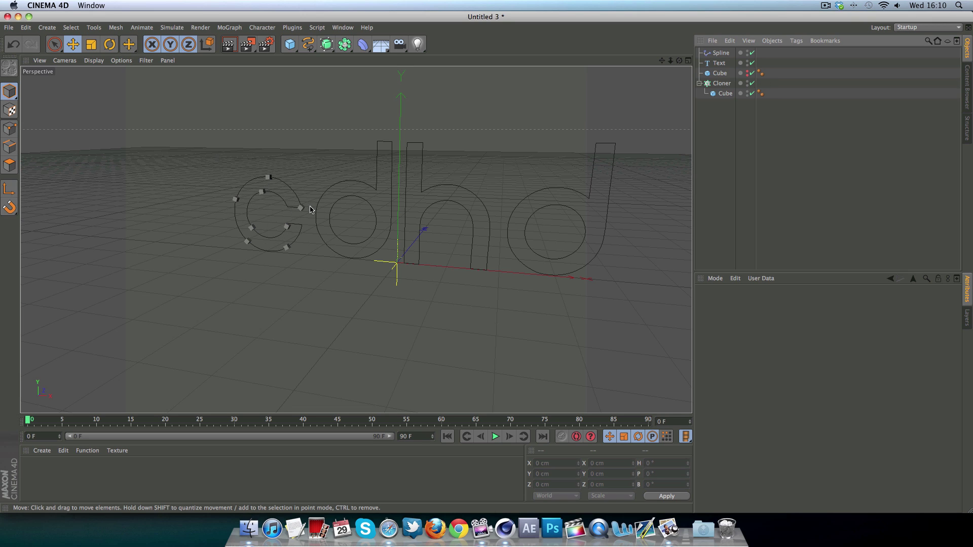
left_click(717, 54)
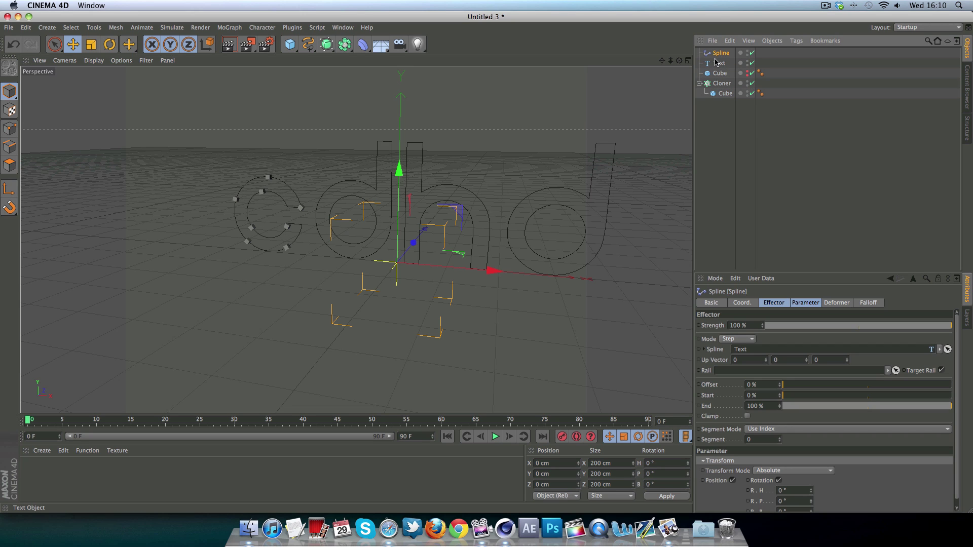
left_click(774, 430)
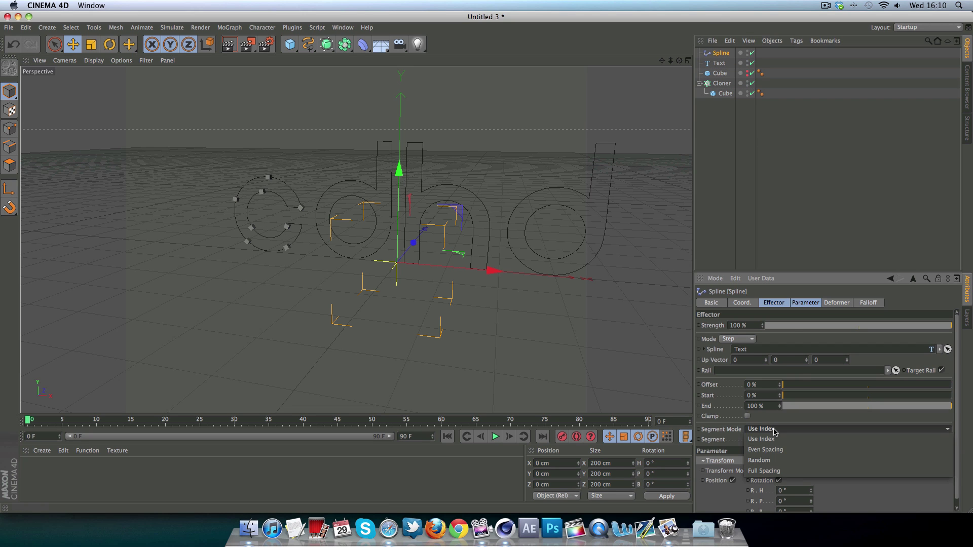
left_click(772, 473)
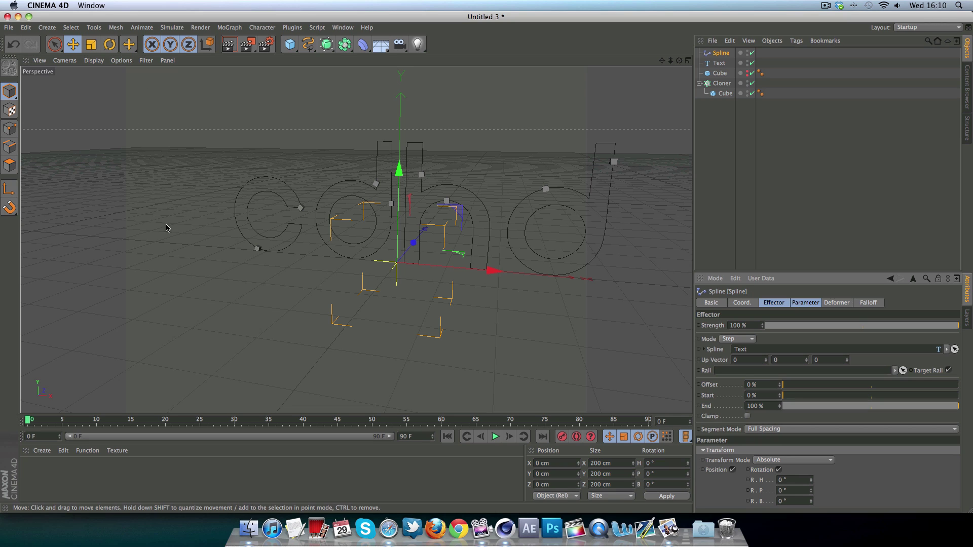
- Set the Cloner's Distribution to Volume and raise its Count to 334
left_click(718, 84)
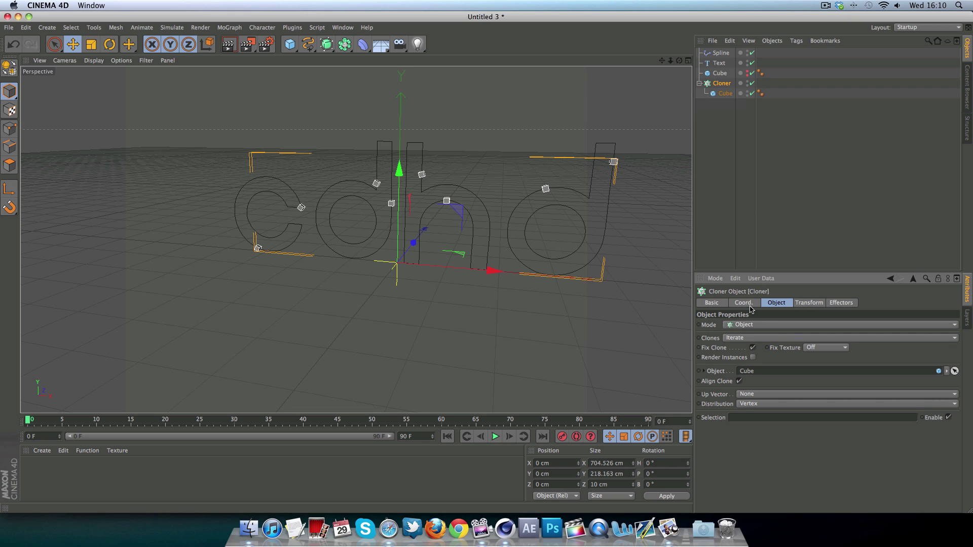
left_click(750, 404)
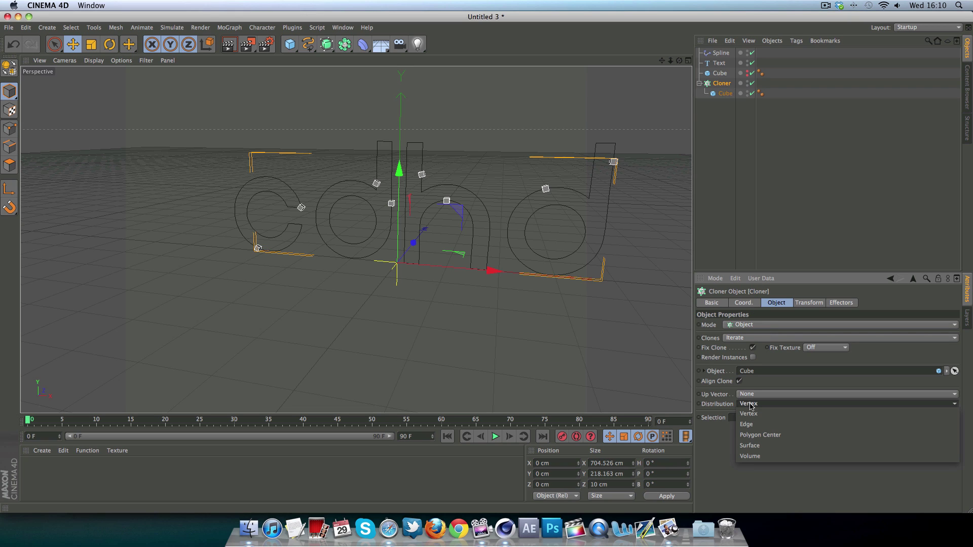
left_click(760, 457)
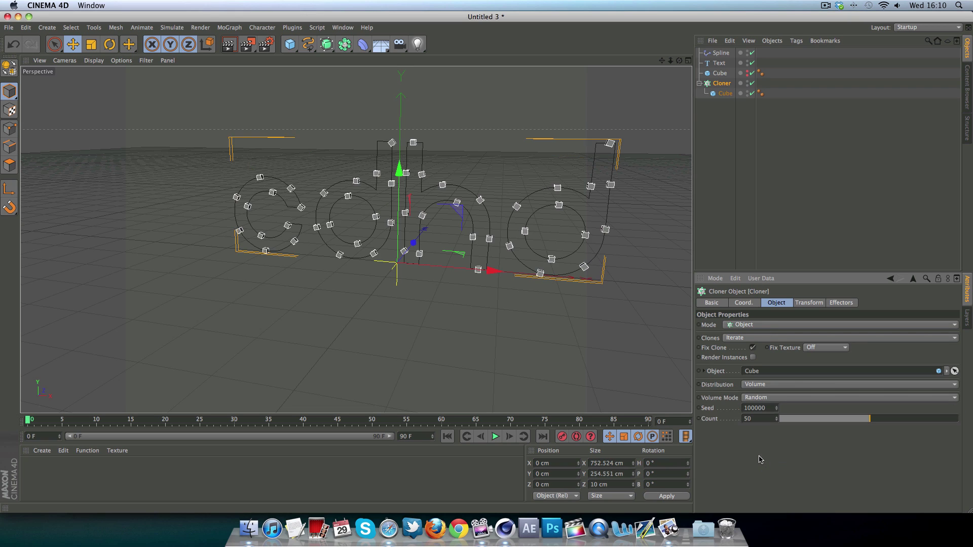
mouse_move(776, 419)
left_mouse_down()
mouse_move(967, 418)
mouse_move(778, 420)
left_mouse_up()
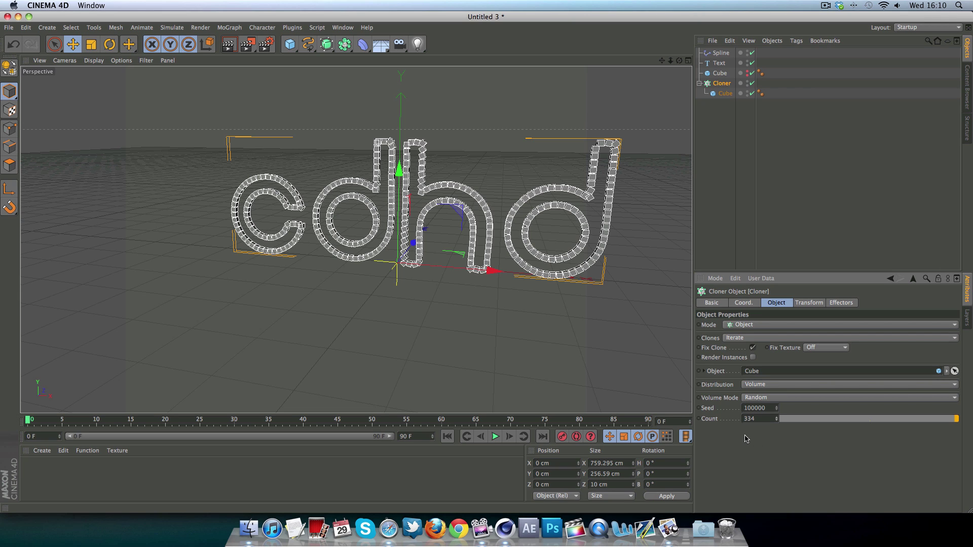
- Frame the cube lettering straight from the front and run a quick test render
left_click(391, 264)
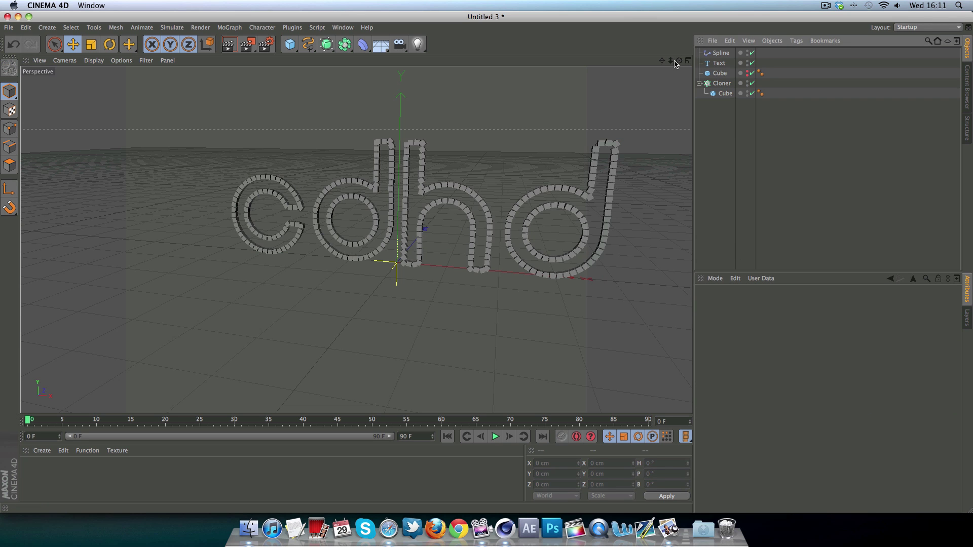
left_click_drag(356, 239, 570, 171, "alt")
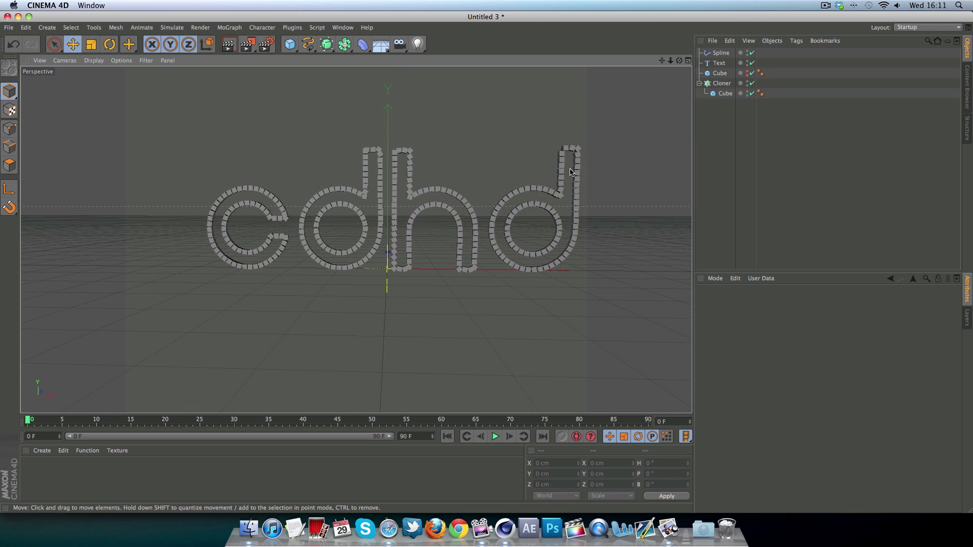
scroll(571, 172, "up", 3)
left_click_drag(652, 68, 603, 63, "alt")
left_click(225, 47)
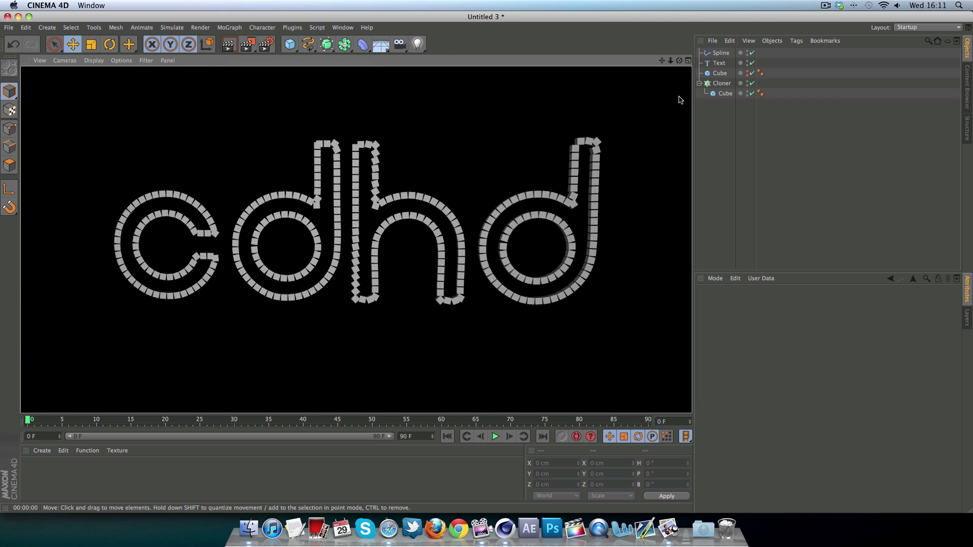
left_click(713, 85)
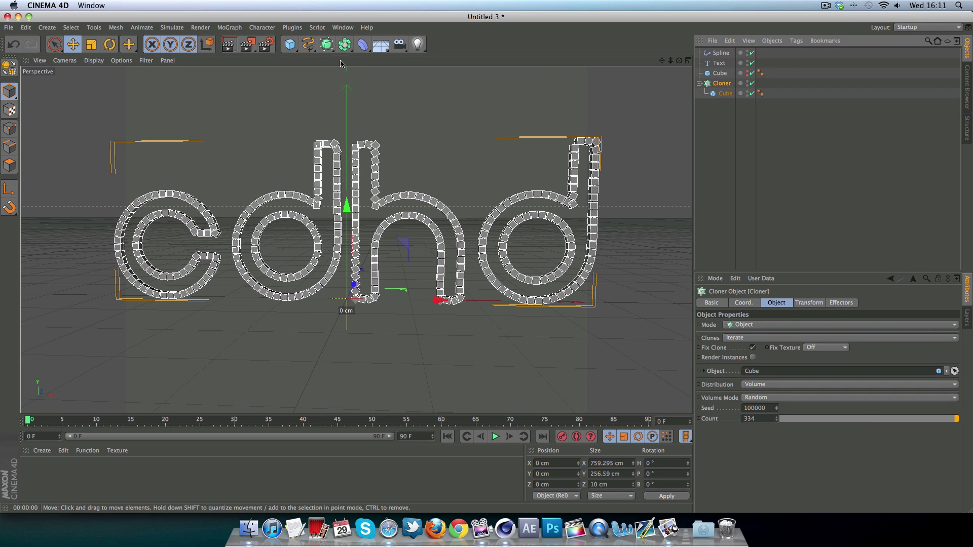
- Add a Random effector and nest the Cloner under it
left_click(237, 28)
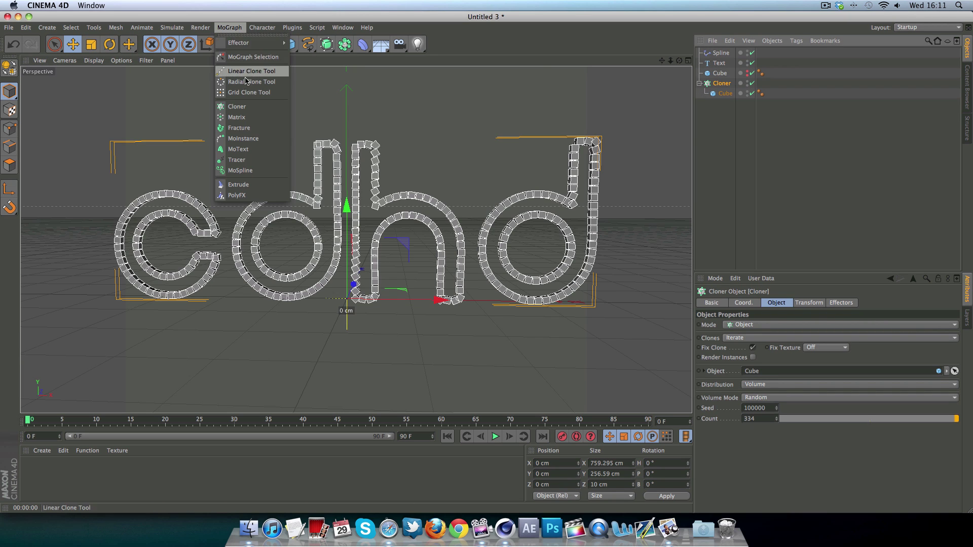
mouse_move(254, 44)
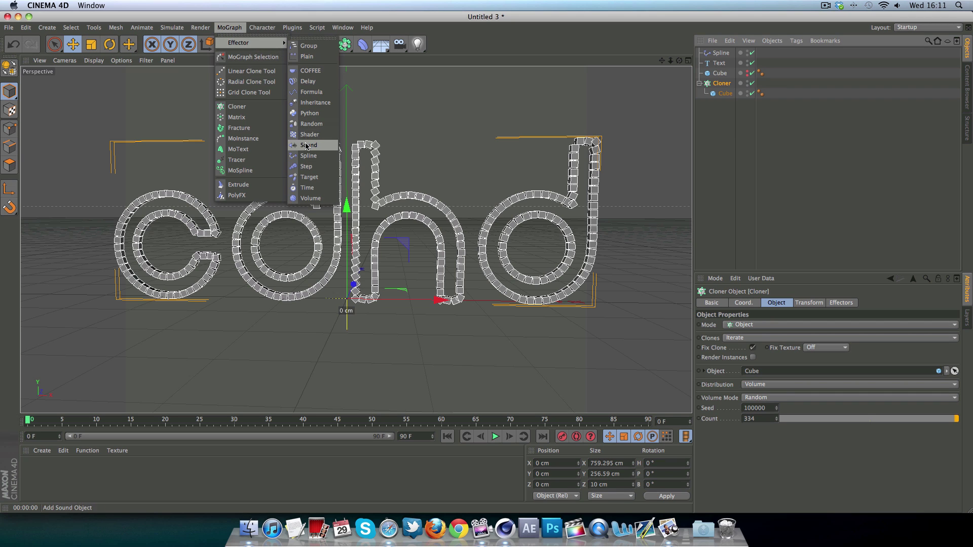
left_click(307, 124)
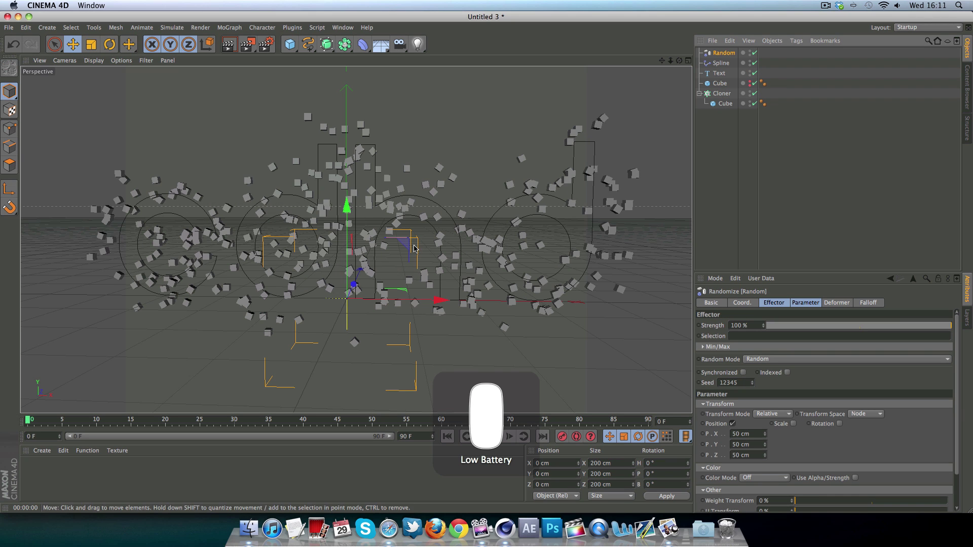
left_click_drag(720, 96, 718, 54)
left_click(723, 53)
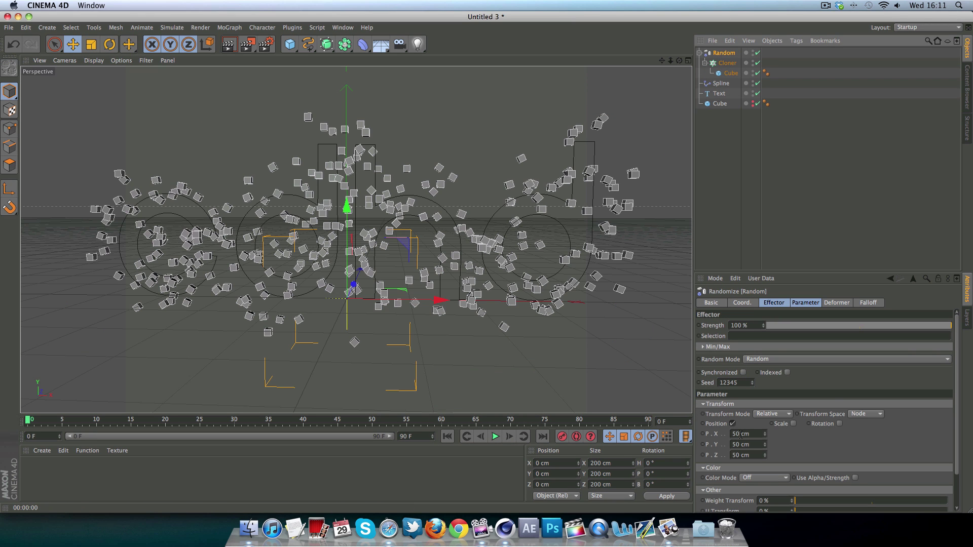
- Set the Random effector's position offsets P.X, P.Y and P.Z to 4 cm
left_click_drag(741, 434, 723, 434)
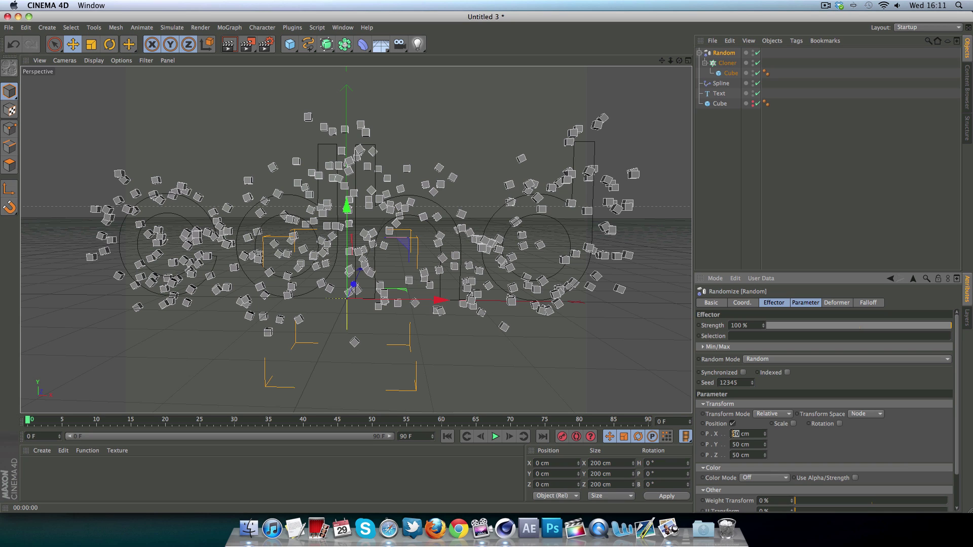
left_click(732, 423)
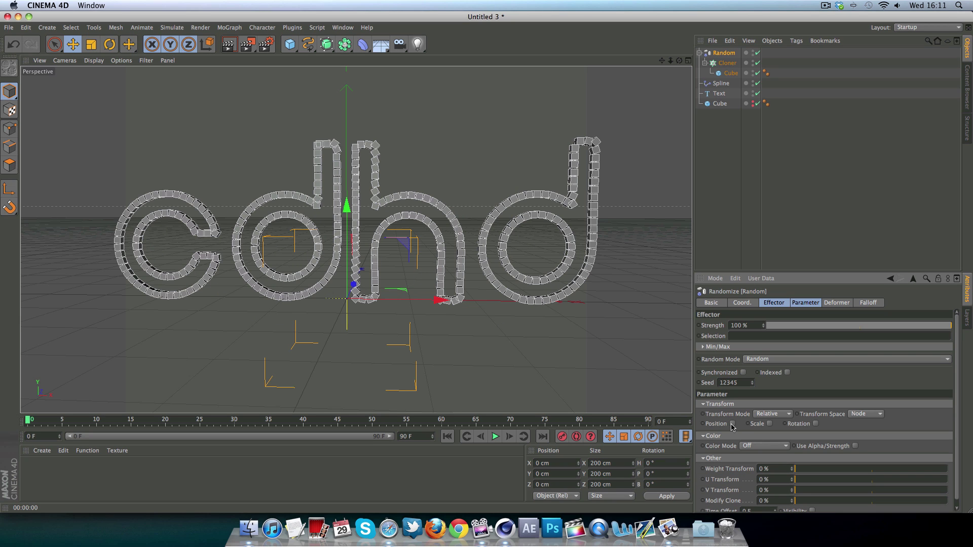
left_click(732, 423)
left_click_drag(741, 434, 695, 427)
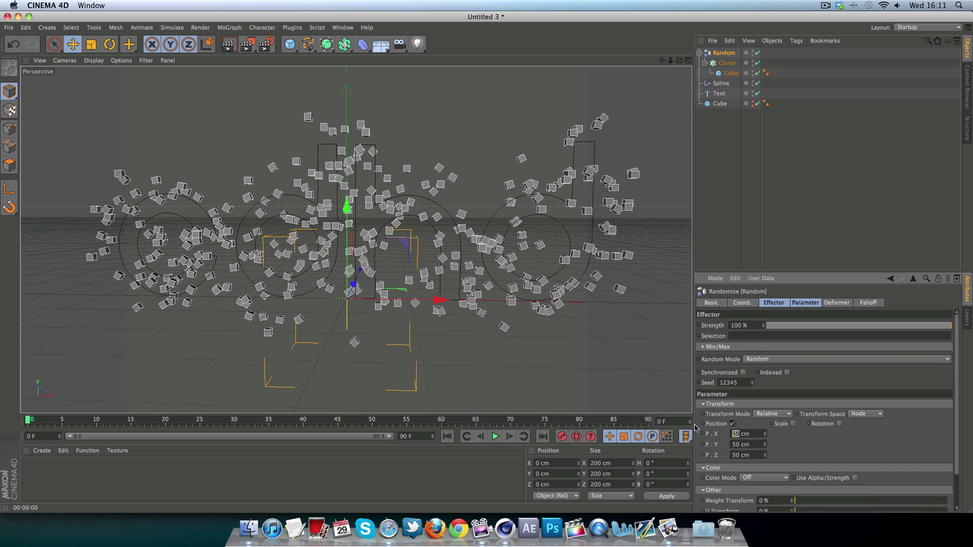
type("4")
key("Tab")
type("4")
key("Tab")
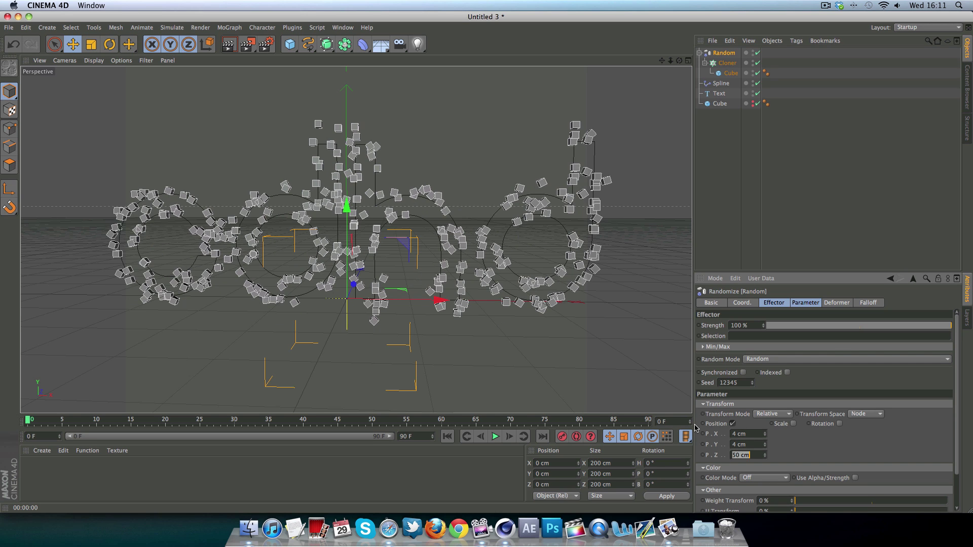
type("4")
key("Return")
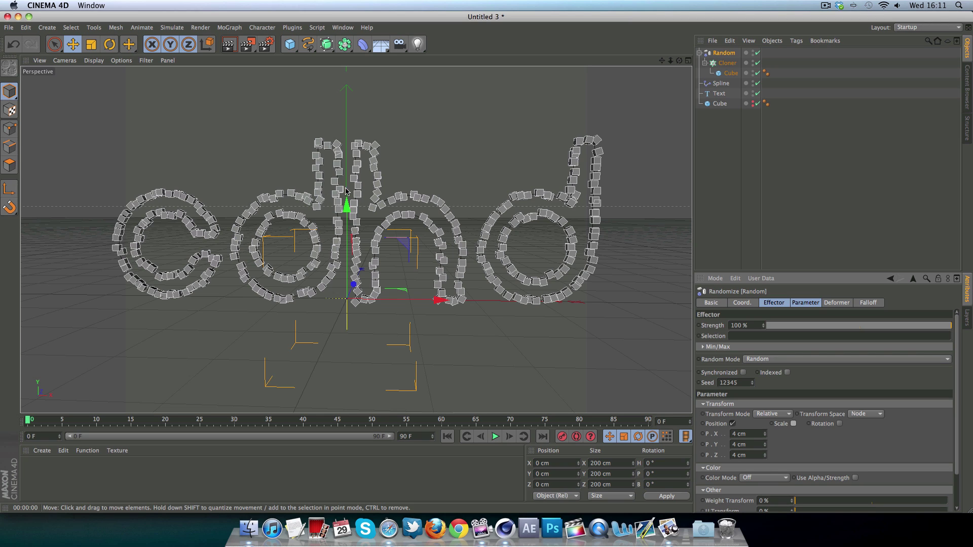
- Enable random rotation with heading 200° and pitch 162°, then preview a render
left_click(839, 423)
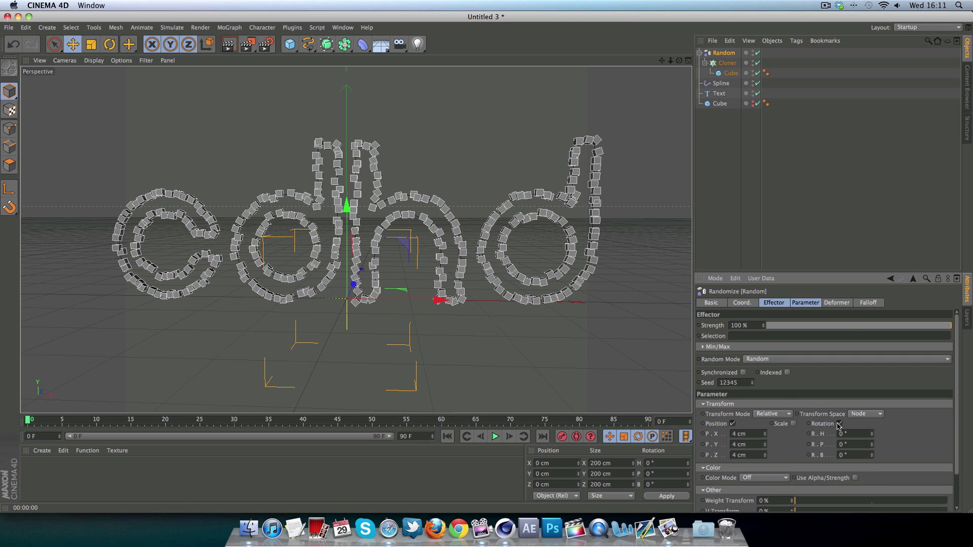
left_click_drag(872, 434, 872, 406)
mouse_move(872, 445)
left_mouse_down()
mouse_move(872, 431)
mouse_move(872, 494)
left_mouse_up()
left_click(837, 236)
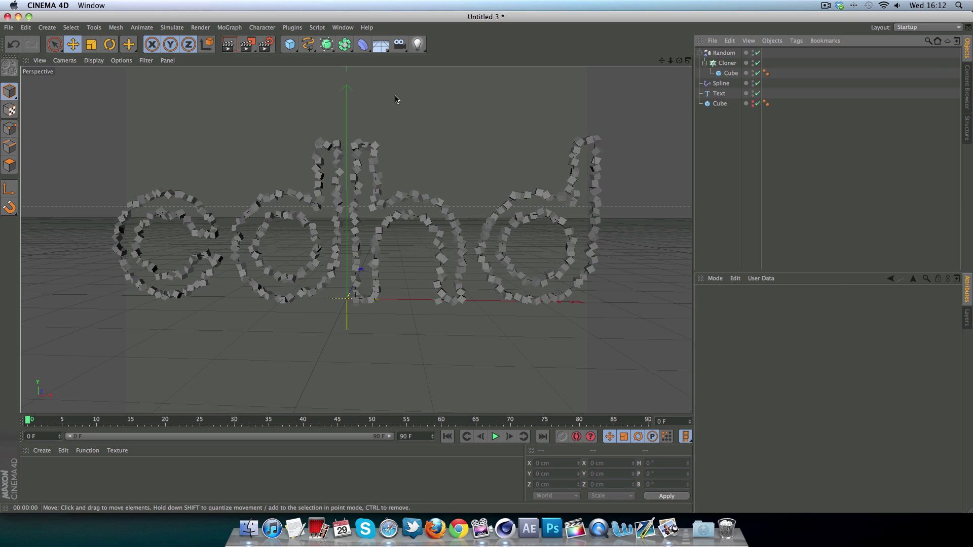
left_click(228, 44)
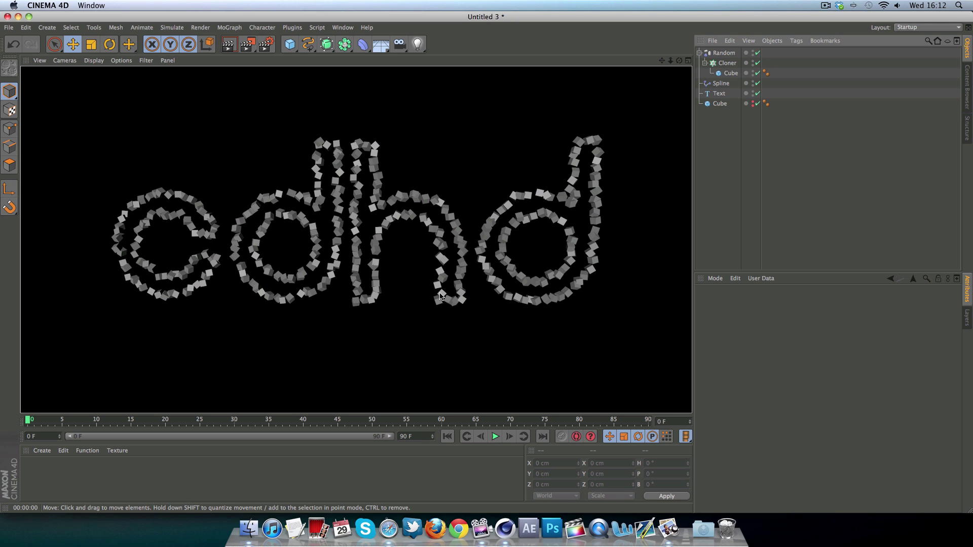
left_click(719, 104)
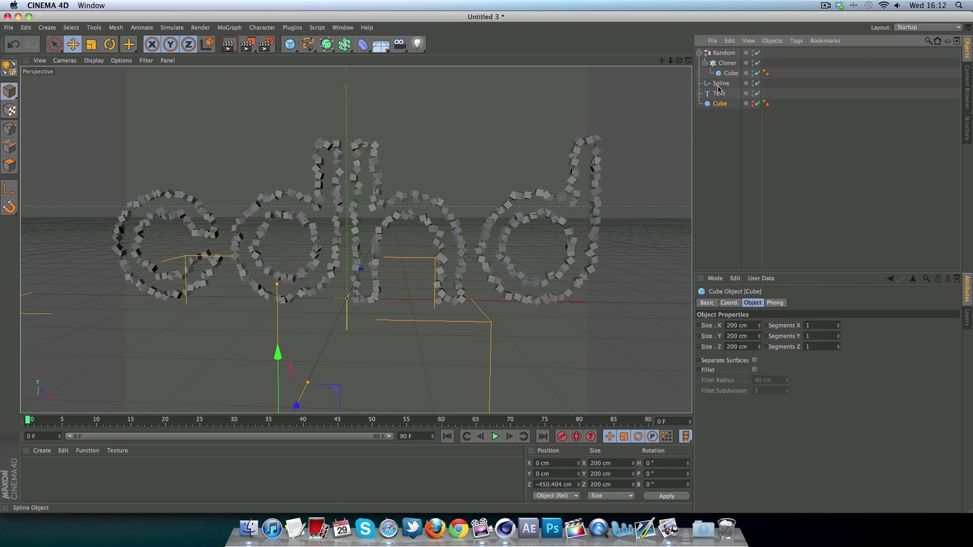
left_click(727, 63)
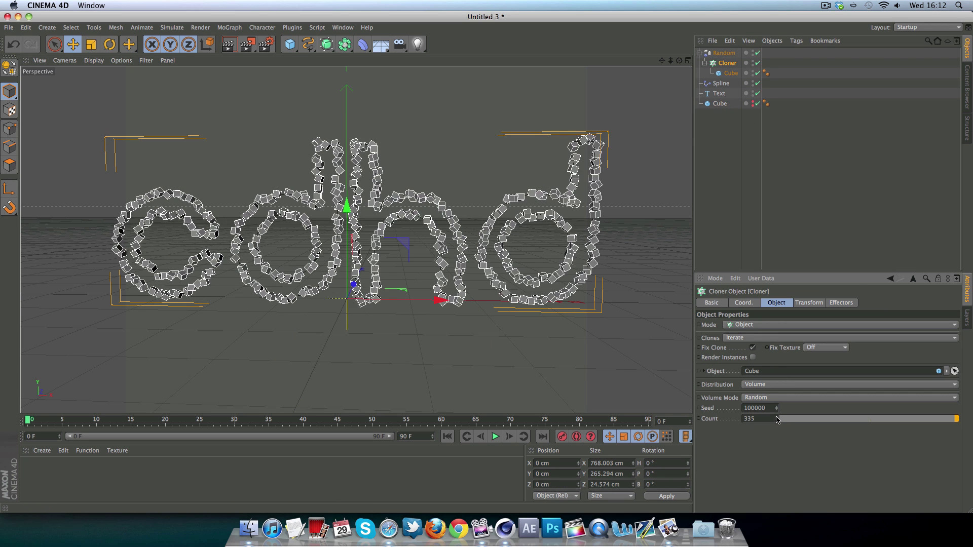
left_click(810, 199)
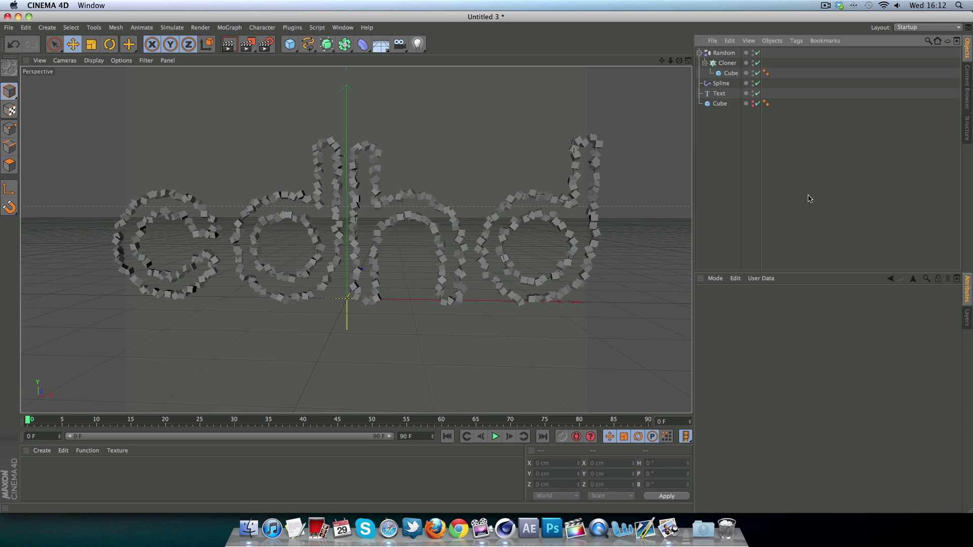
left_click(228, 45)
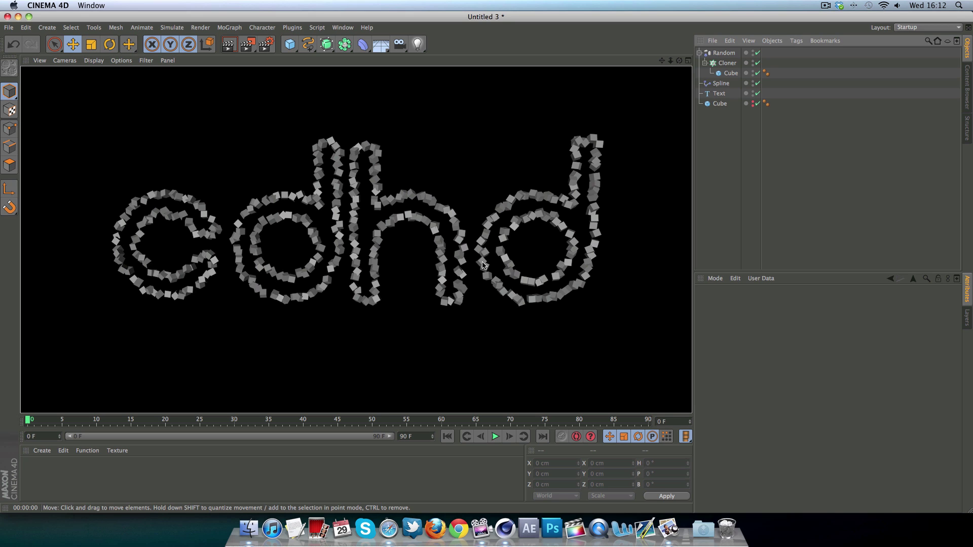
left_click(739, 190)
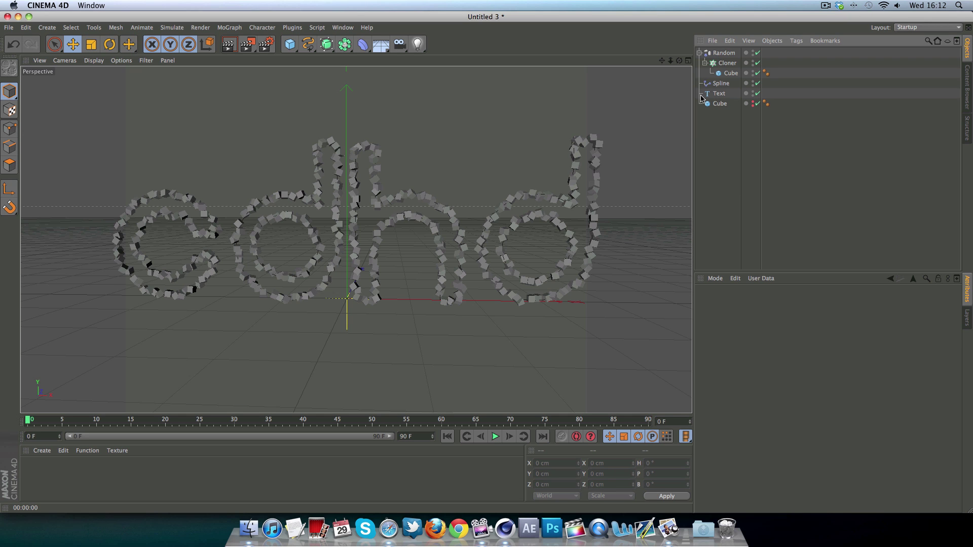
left_click_drag(680, 60, 664, 63)
left_click(555, 207)
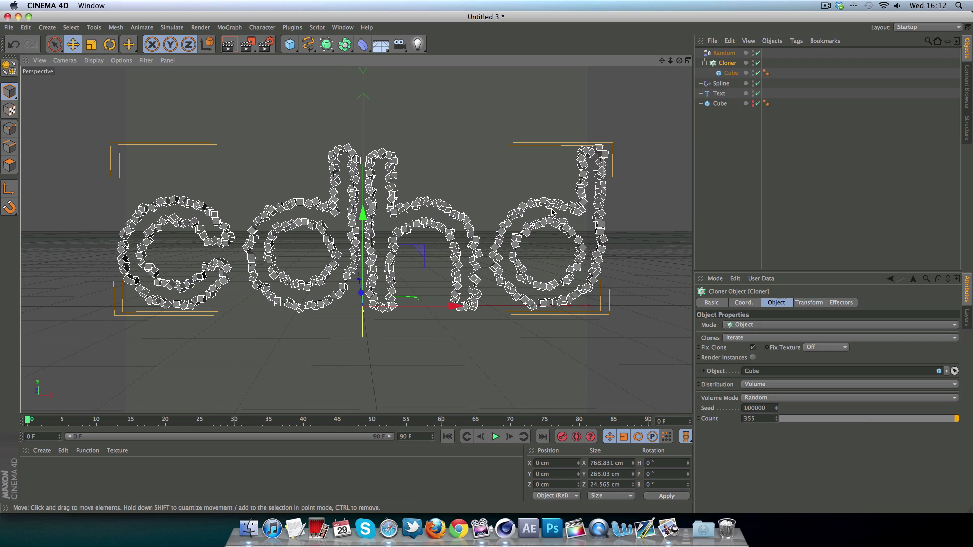
left_click(717, 54)
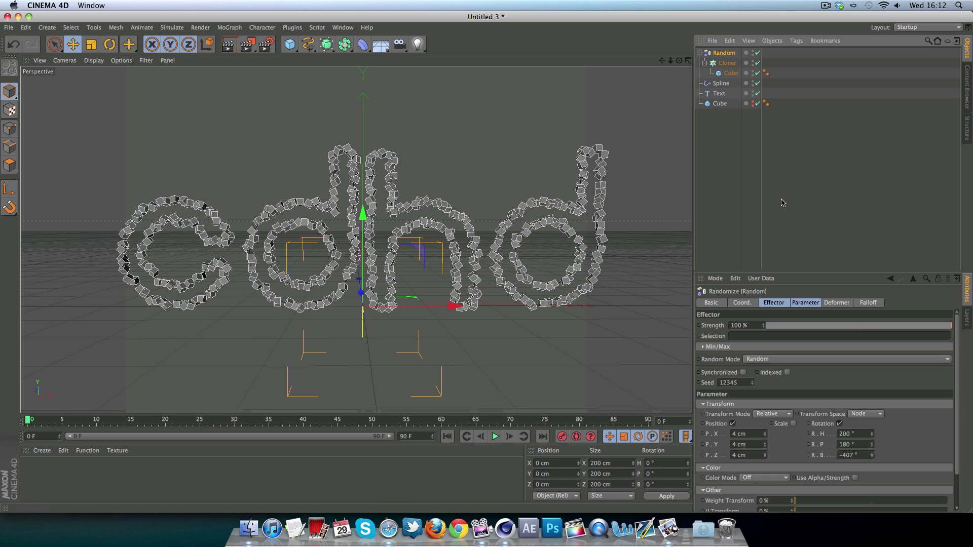
left_click(793, 423)
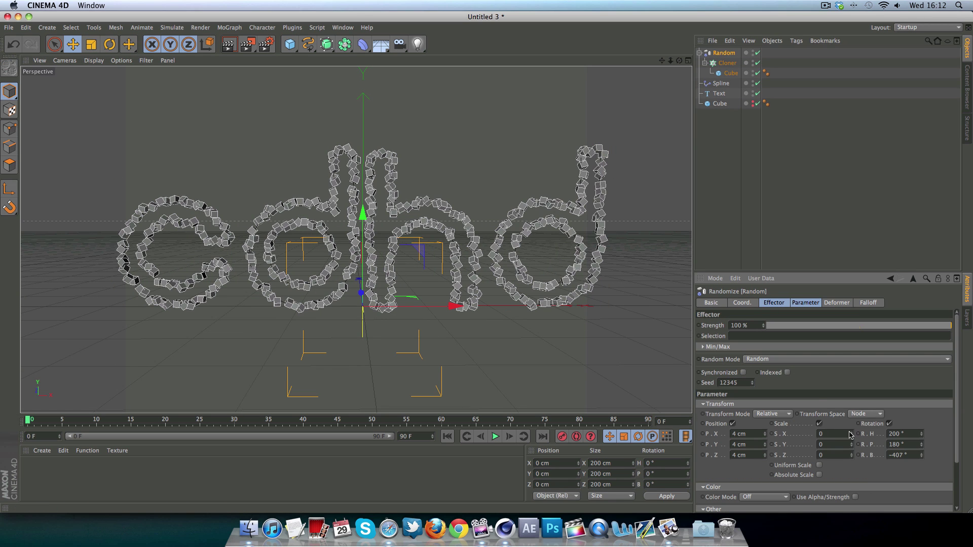
mouse_move(850, 435)
left_mouse_down()
mouse_move(850, 419)
mouse_move(851, 456)
left_mouse_up()
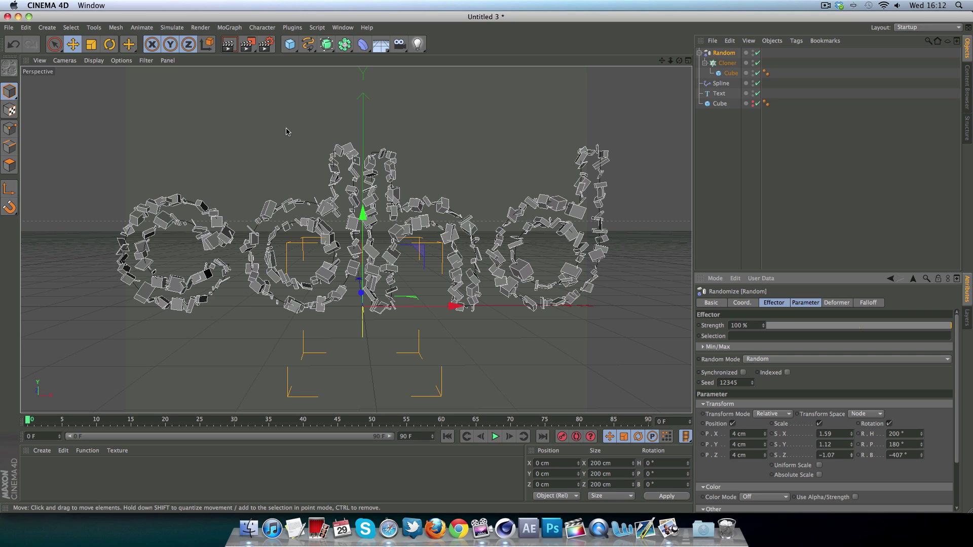
left_click(228, 44)
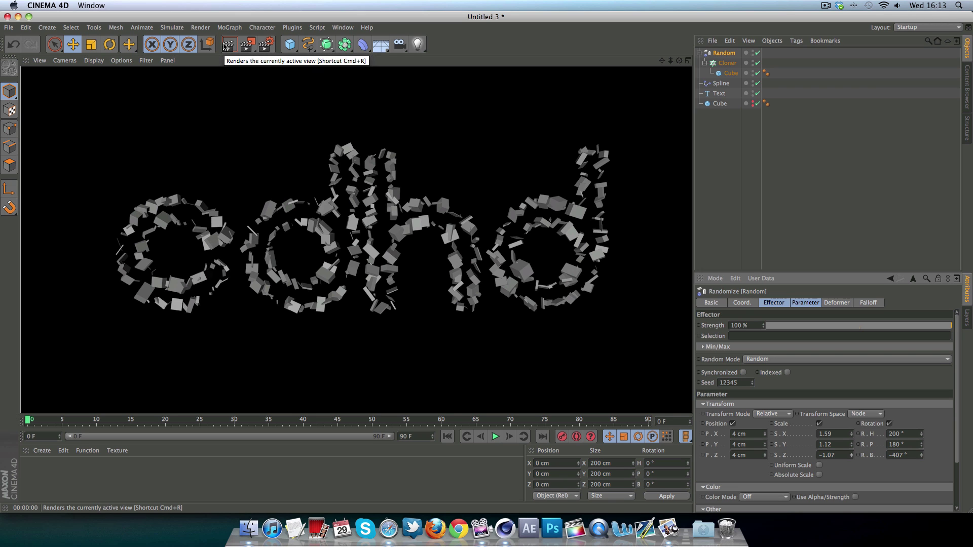
left_click(818, 424)
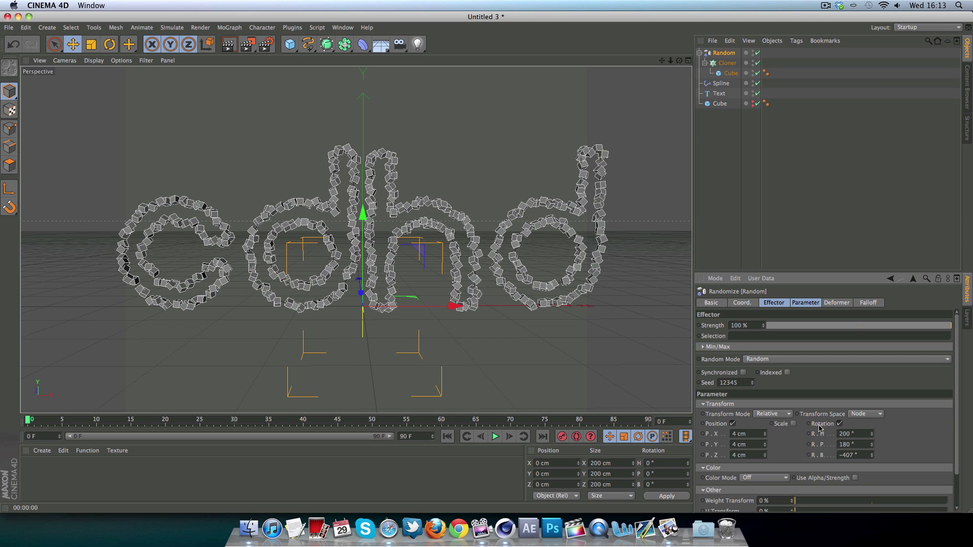
left_click(723, 213)
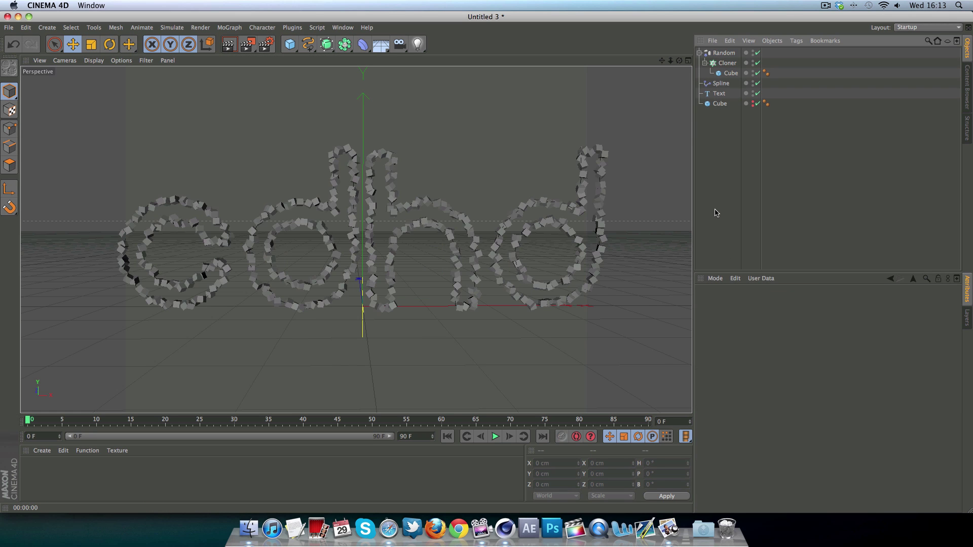
- Add a Floor with a Compositing tag that has Compositing Background enabled
left_click_drag(380, 44, 464, 57)
right_click(714, 63)
mouse_move(791, 68)
left_click(863, 100)
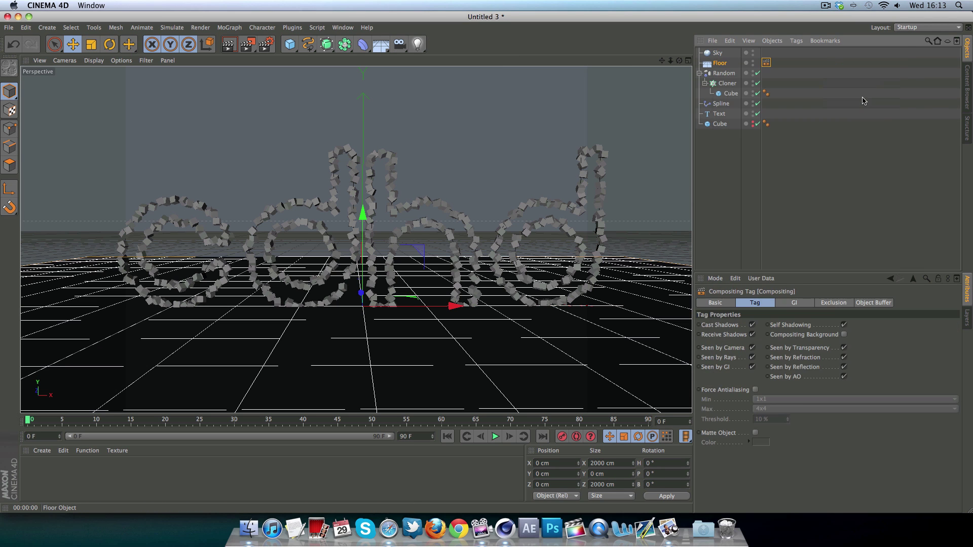
left_click(835, 337)
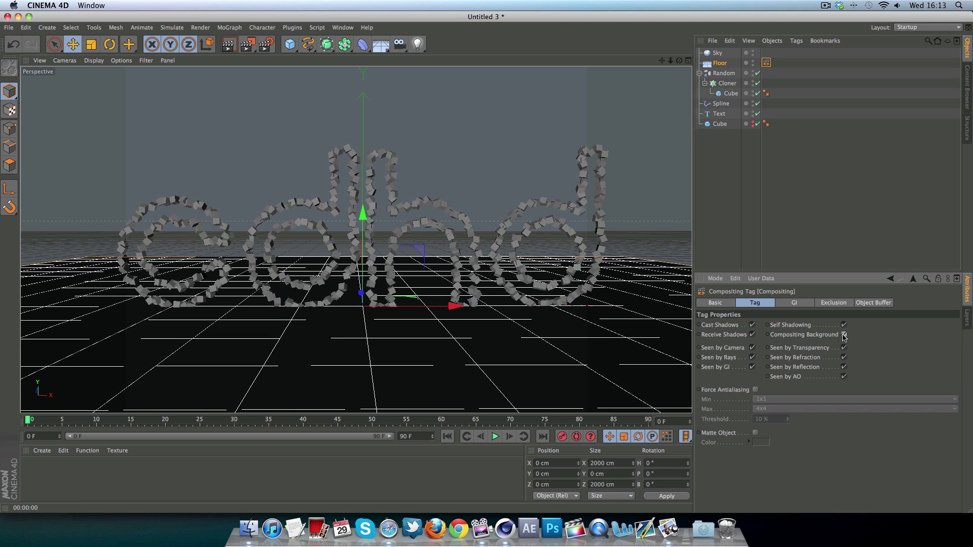
- Lower the Floor to -25.812 cm beneath the text and preview the render
left_click(226, 49)
left_click(347, 330)
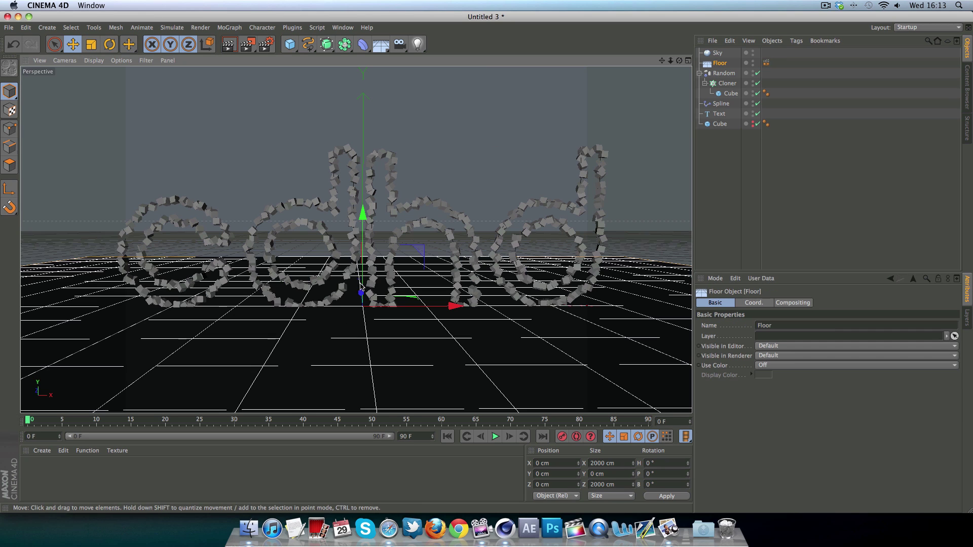
left_click_drag(362, 217, 363, 230)
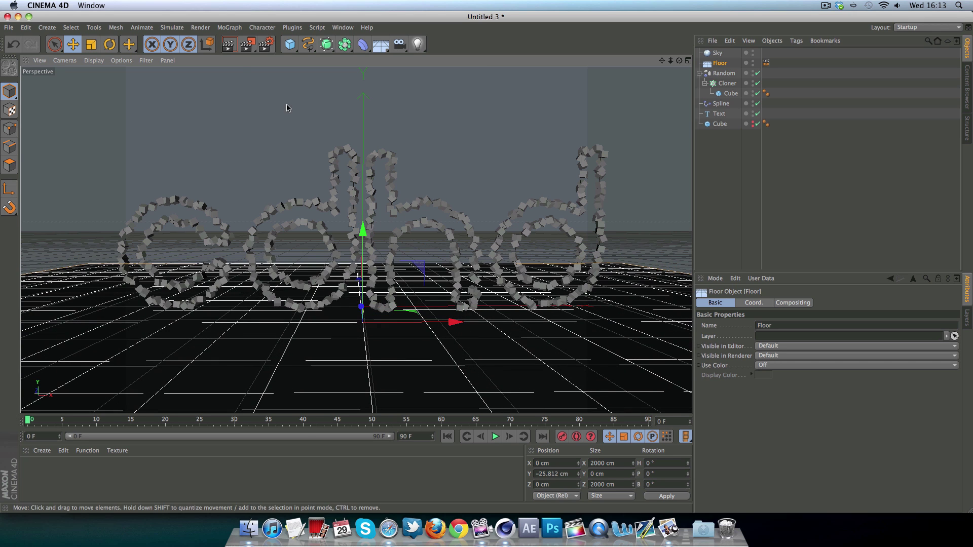
left_click(231, 52)
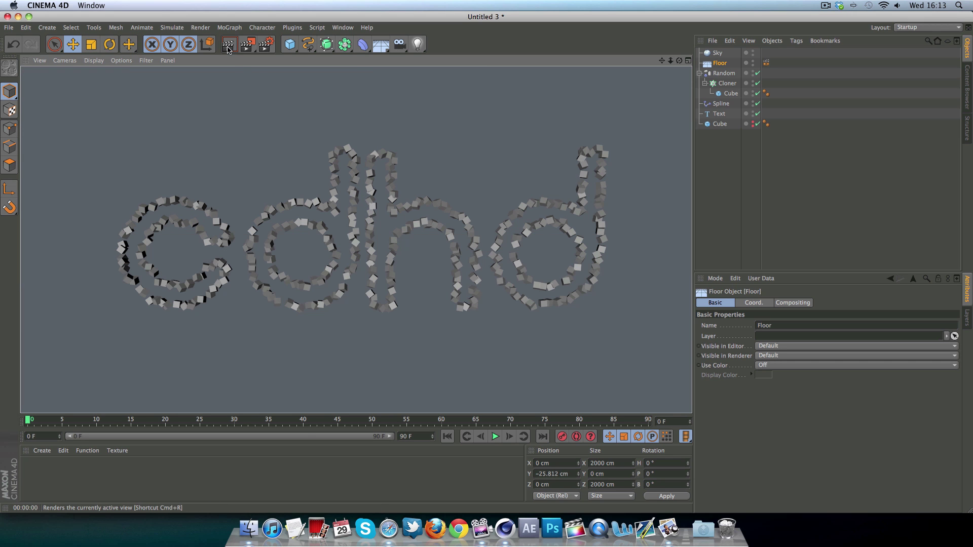
- Add a Camera and orbit out to see the whole scene
left_click(399, 45)
left_click(436, 53)
left_click_drag(679, 60, 671, 60)
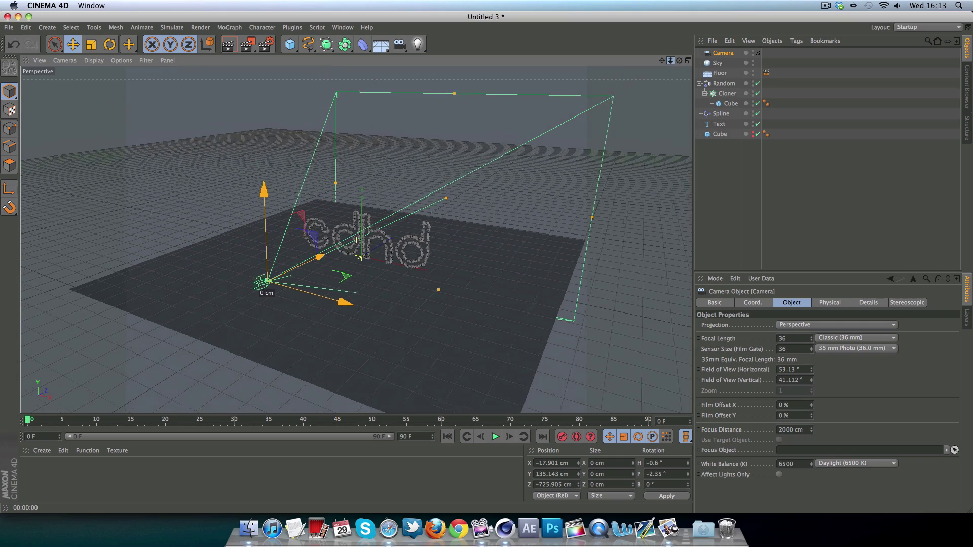
- Add a light high above the text that casts Shadow Maps (Soft) shadows
left_click(418, 44)
left_click_drag(362, 223, 363, 109)
left_click_drag(671, 61, 667, 64)
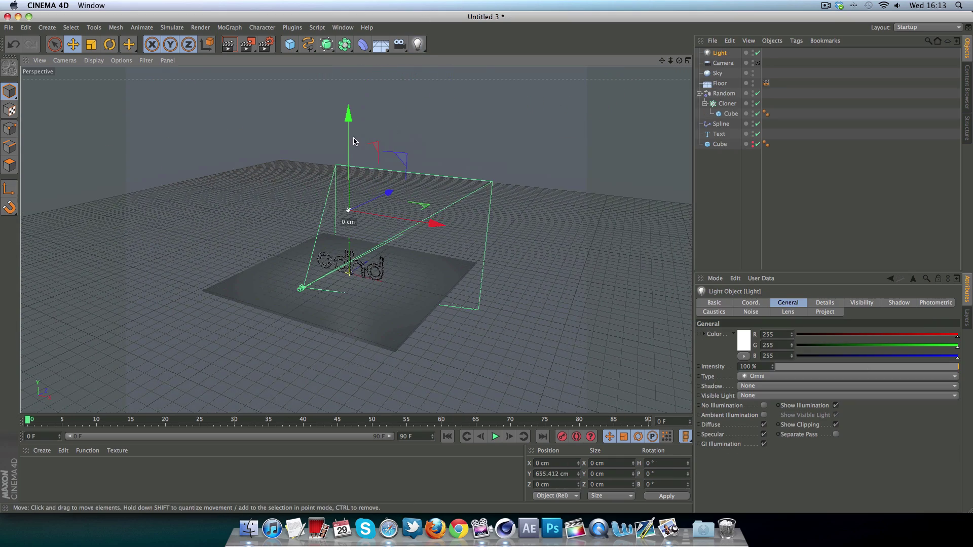
left_click_drag(348, 106, 491, 74)
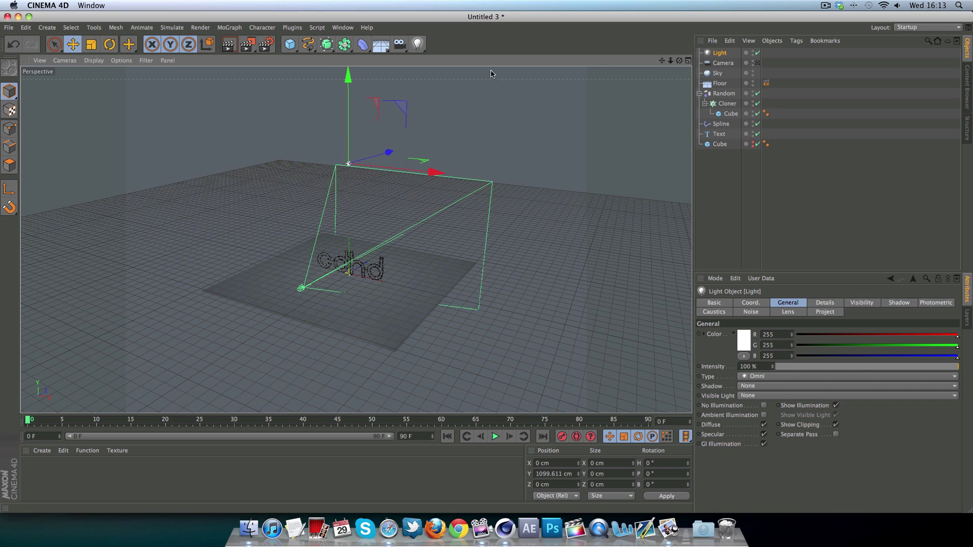
left_click(763, 385)
left_click(772, 408)
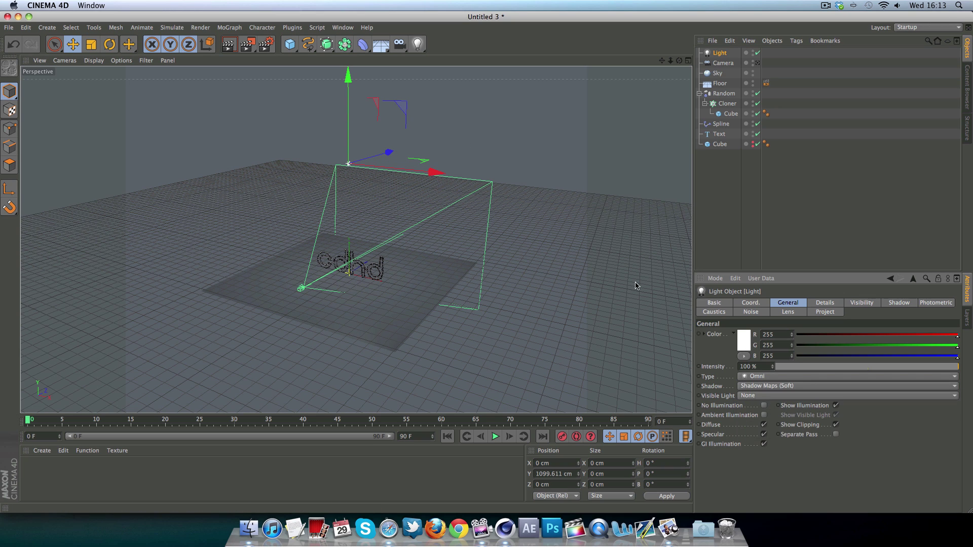
- Render test previews to check the soft shadow of the lit text
left_click(236, 47)
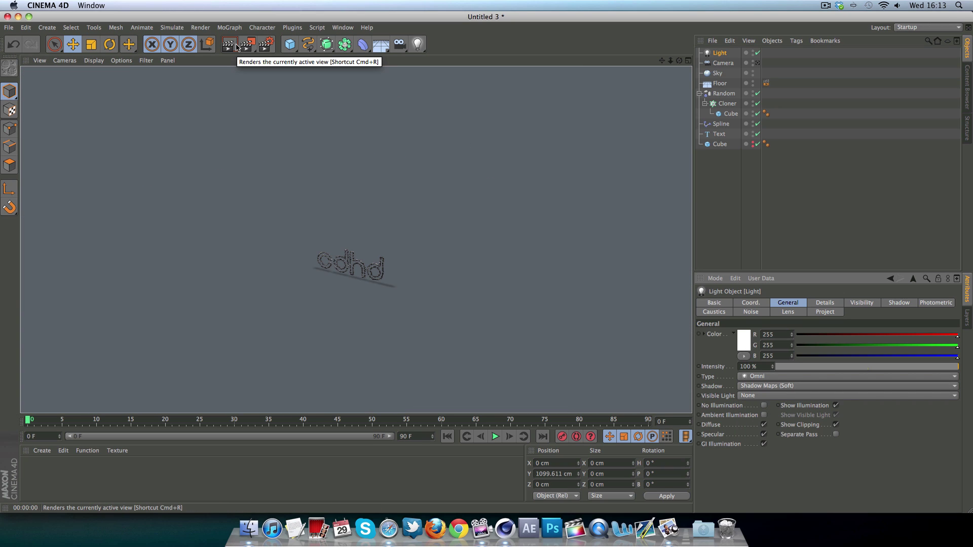
left_click(757, 63)
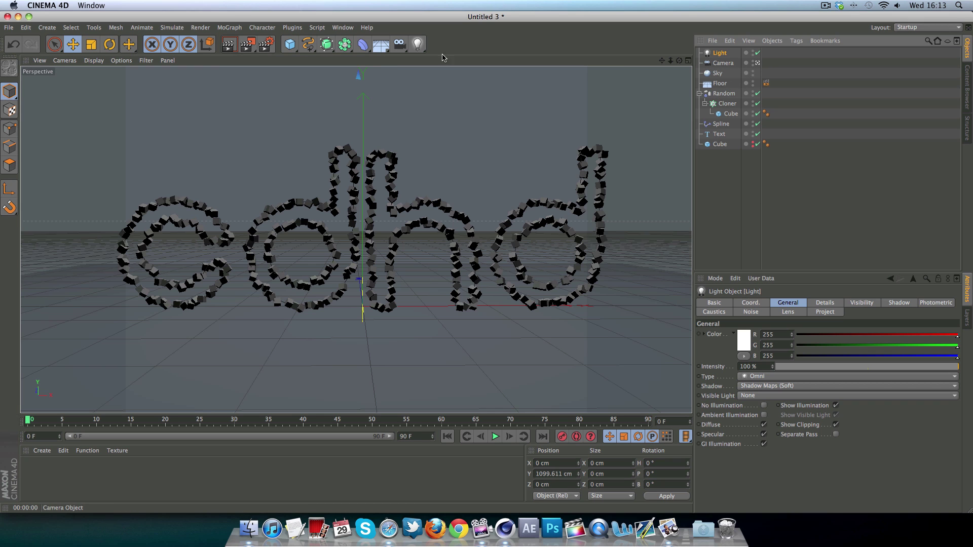
left_click(229, 45)
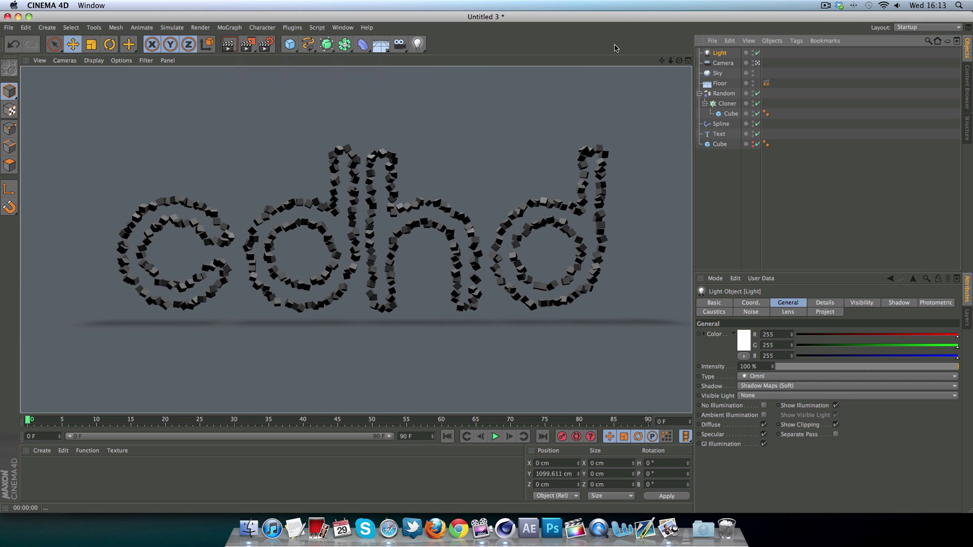
left_click(758, 63)
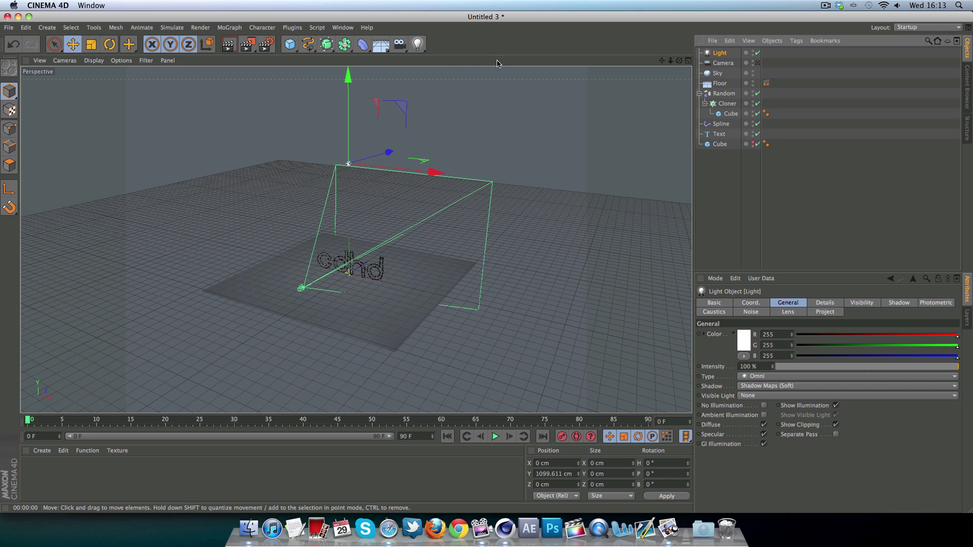
- Add Light.1 in front of and above the text, then render with both lights
left_click(417, 45)
left_click_drag(389, 252, 294, 312)
mouse_move(258, 245)
left_mouse_down()
mouse_move(262, 229)
mouse_move(415, 121)
left_mouse_up()
left_click(757, 73)
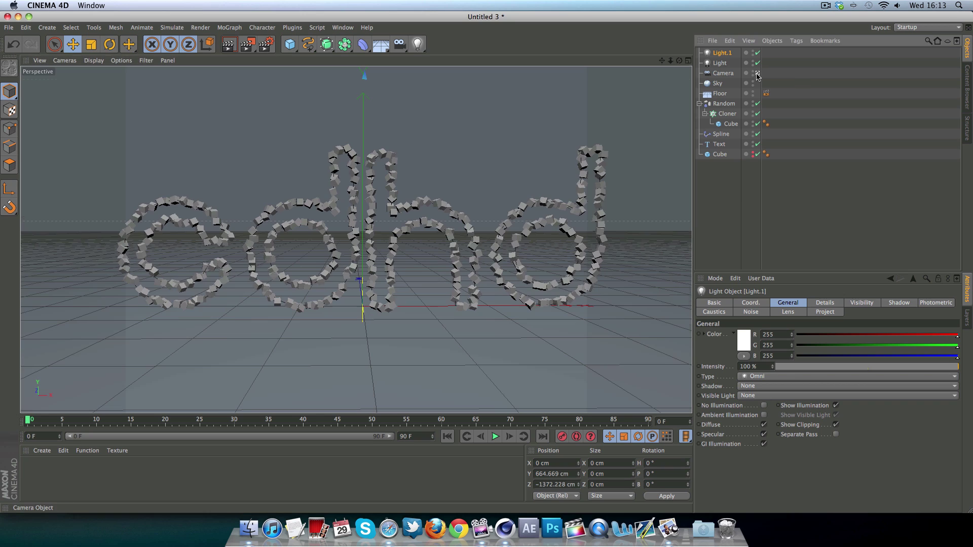
left_click(228, 44)
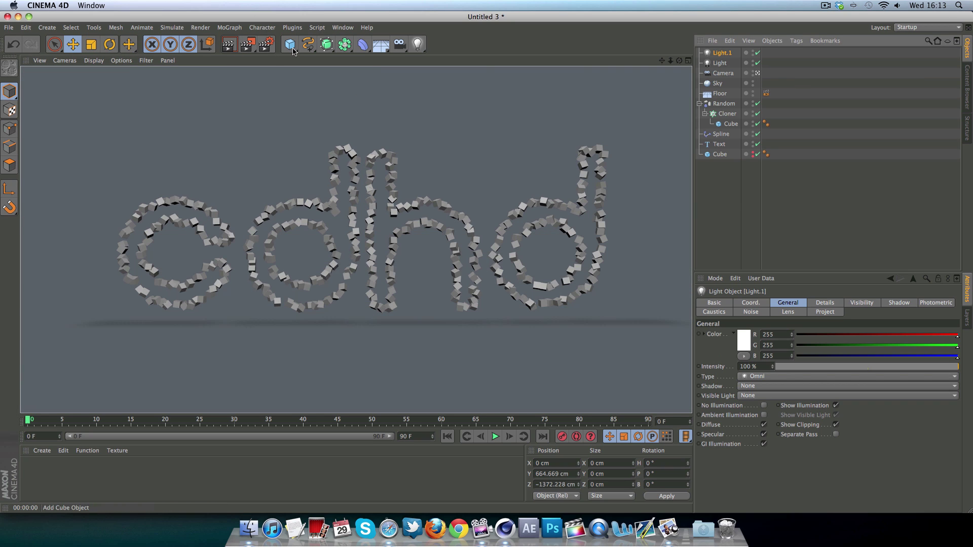
- Bring the MTMaterial21 preset from the Content Browser's MovieType Material Presets into the scene
left_click(342, 27)
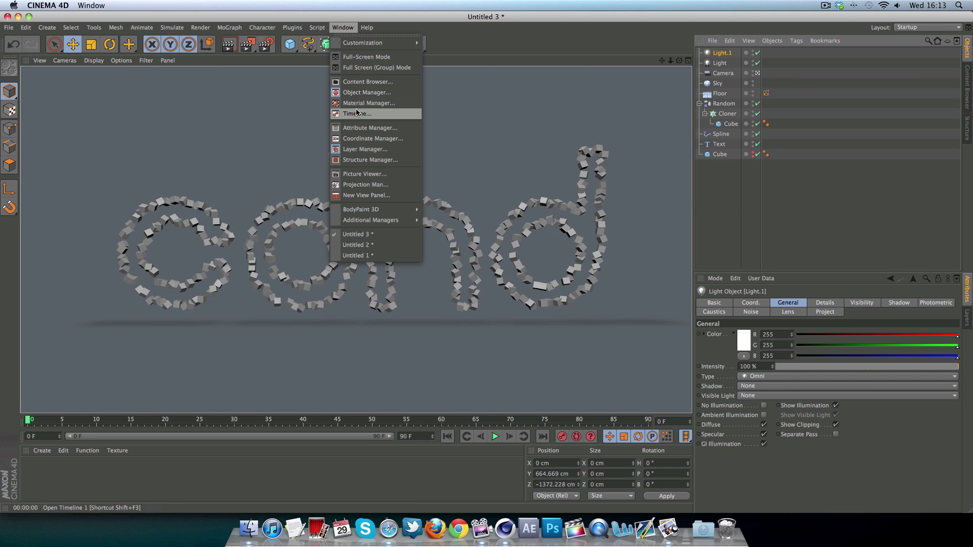
left_click(358, 82)
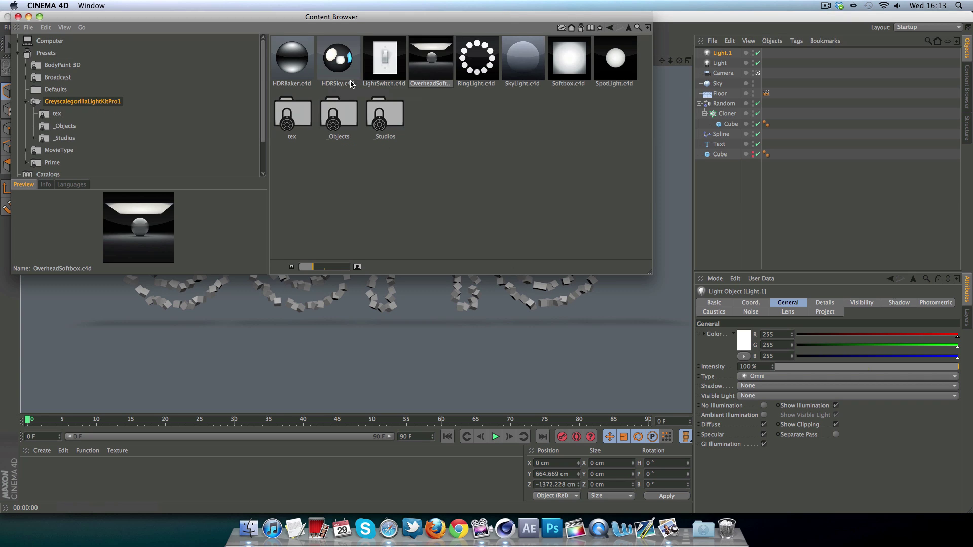
left_click(26, 103)
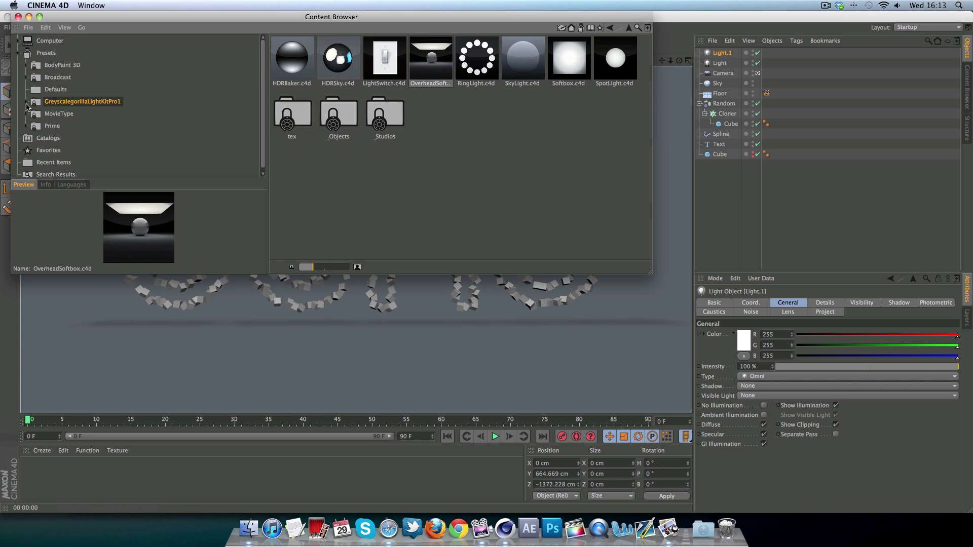
double_click(50, 115)
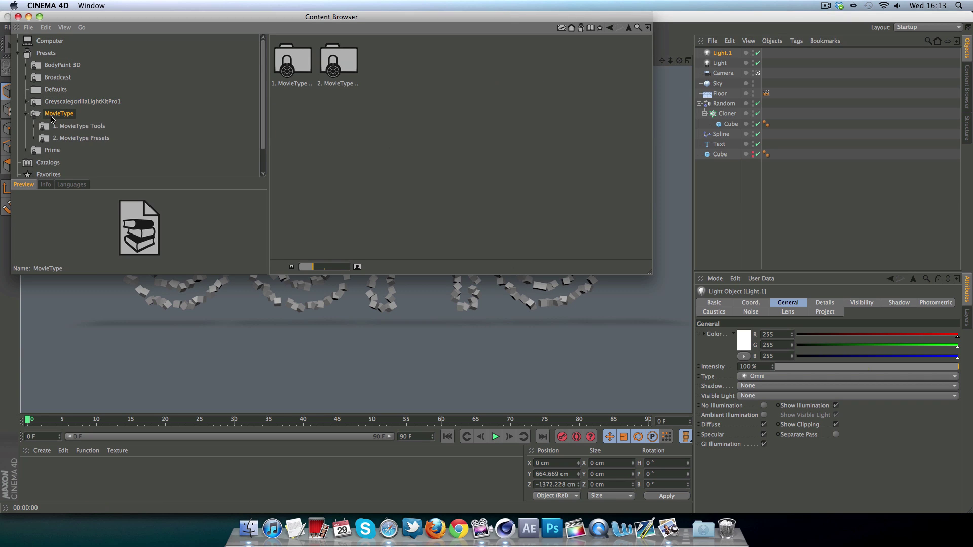
double_click(76, 138)
scroll(64, 136, "down", 3)
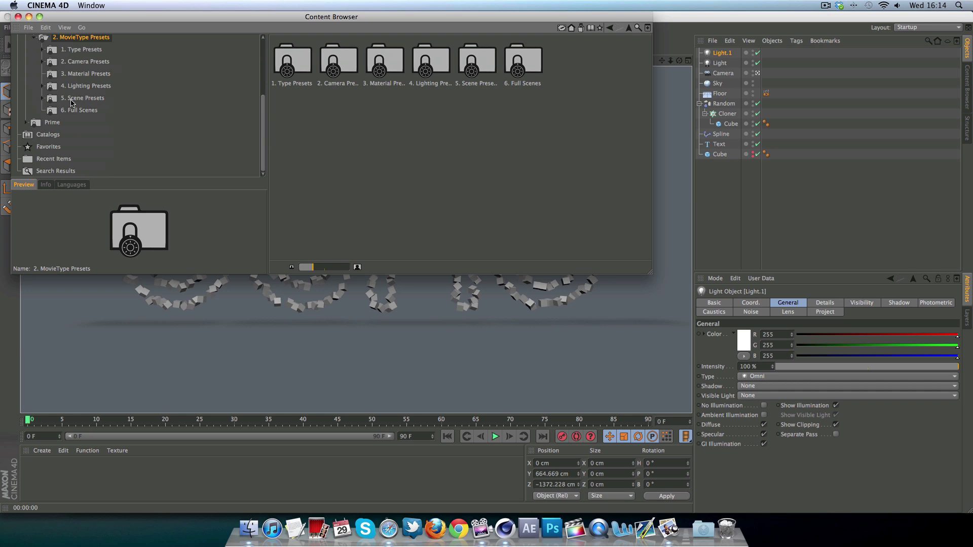
left_click(75, 79)
left_click(478, 127)
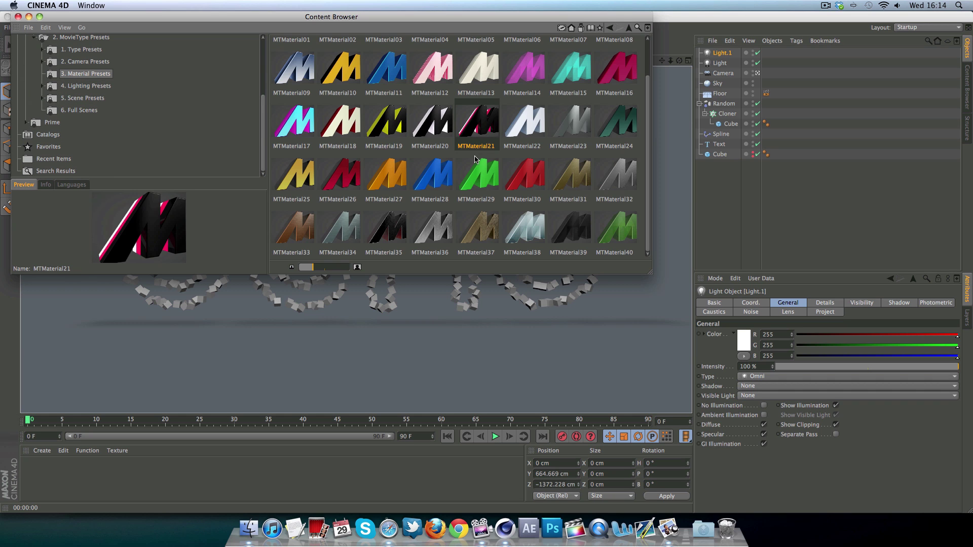
left_click_drag(478, 129, 719, 51)
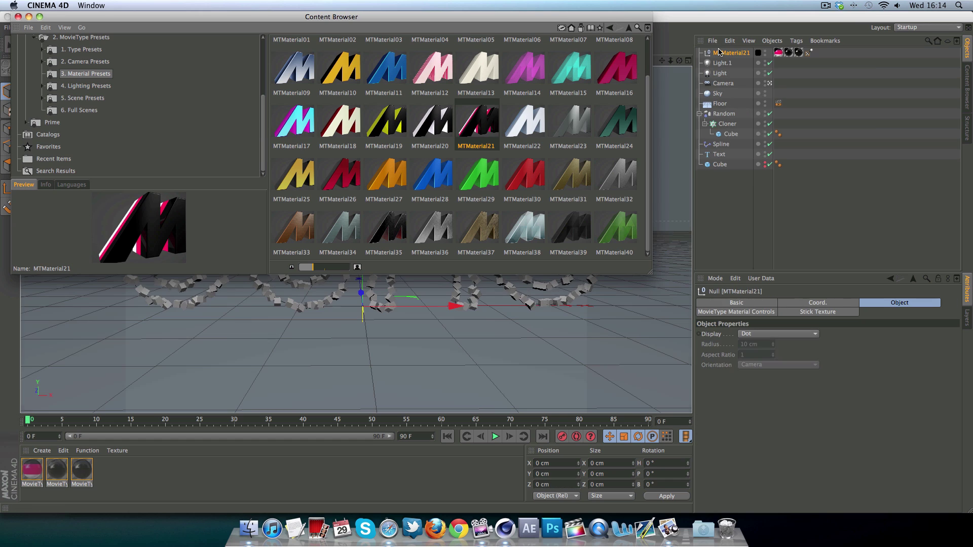
left_click(18, 17)
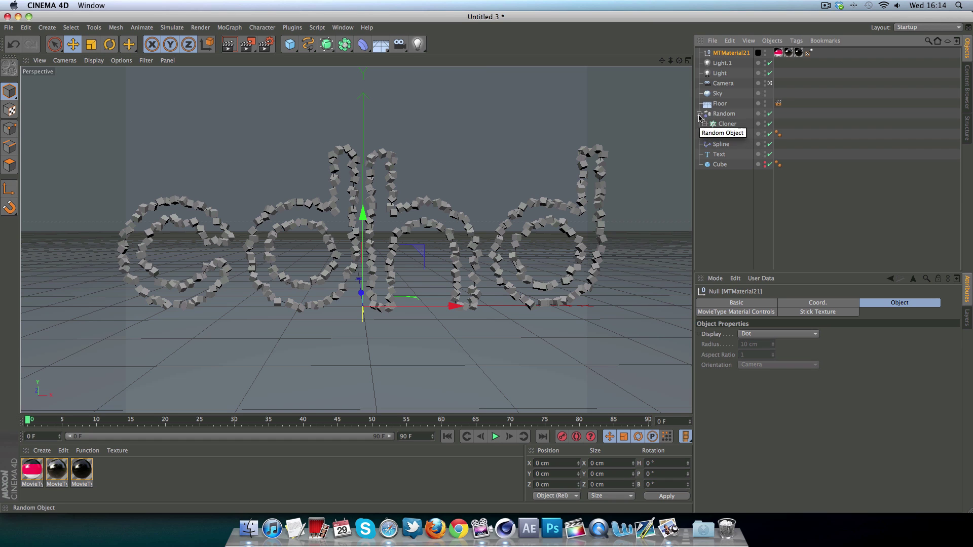
- Parent the Random cloned text under MTMaterial21 and render it in pink
left_click(699, 115)
left_click_drag(720, 118, 723, 54)
left_click(729, 192)
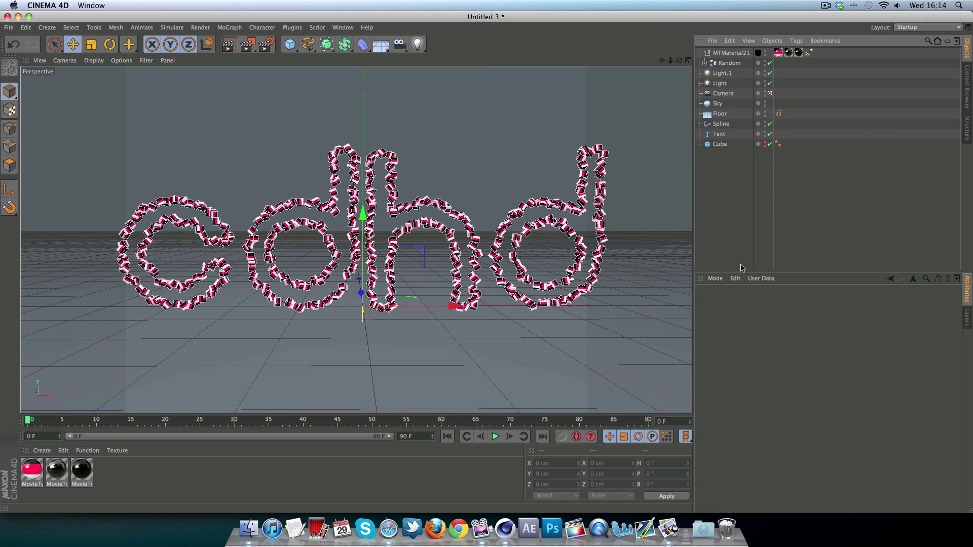
left_click(237, 42)
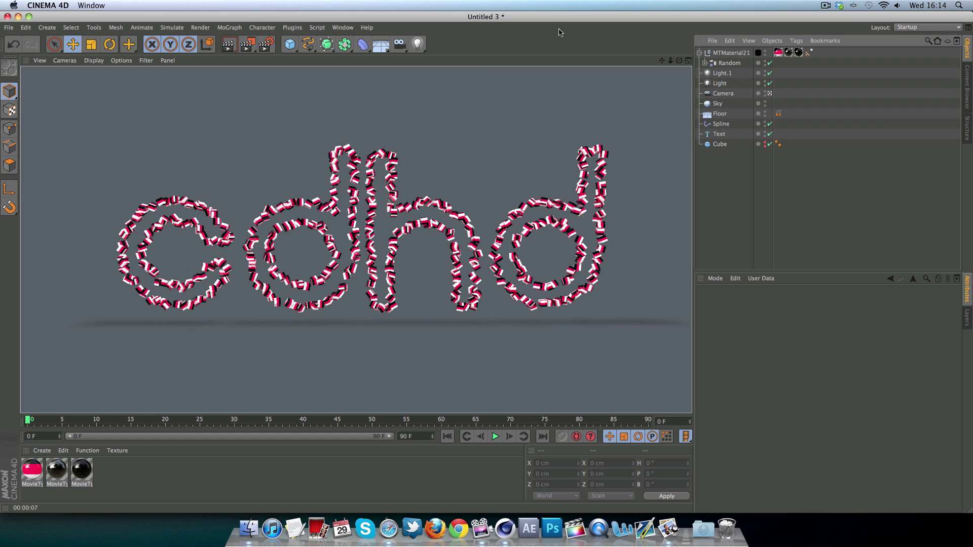
- Add Ambient Occlusion with 22% contrast and 157.7 cm maximum ray length, then render a preview
left_click(736, 51)
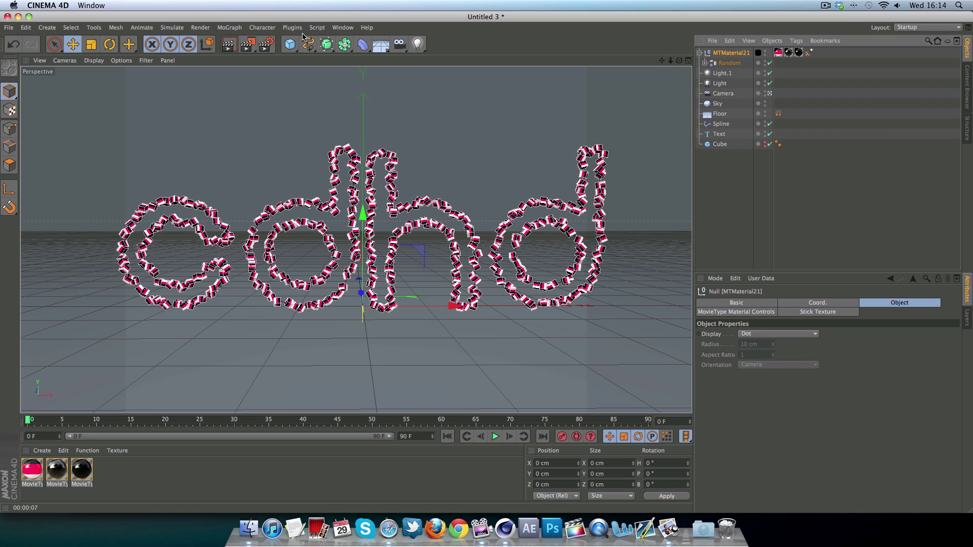
left_click(266, 44)
left_click(26, 198)
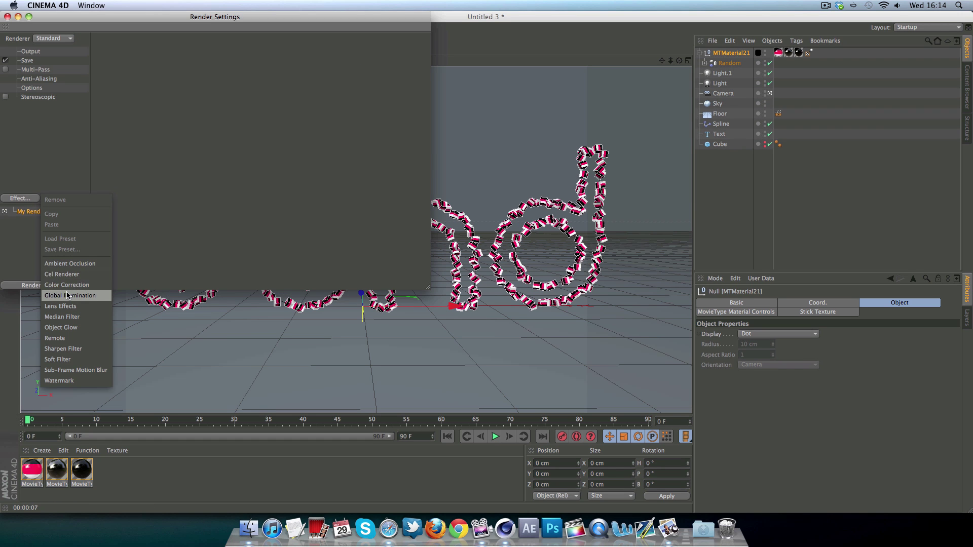
left_click(70, 263)
left_click_drag(197, 153, 204, 152)
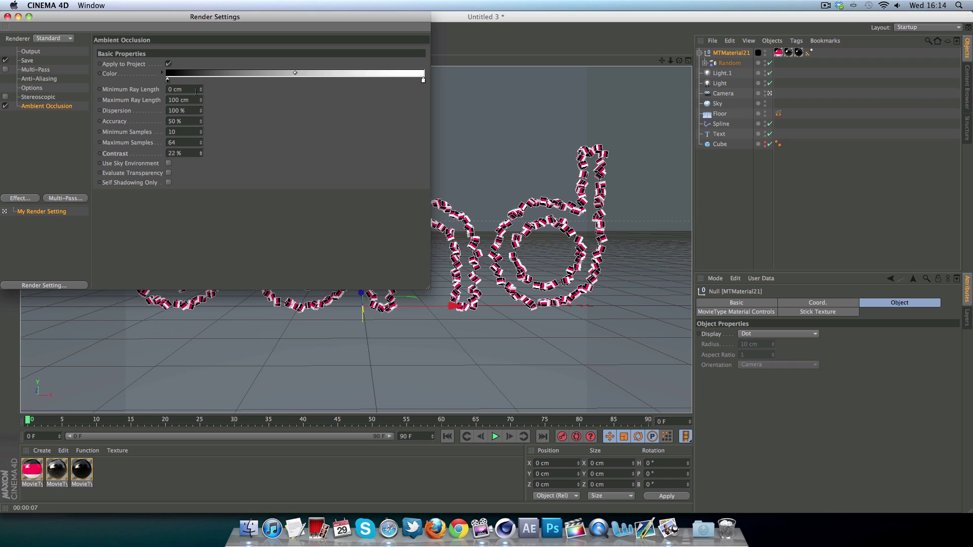
left_click_drag(200, 103, 217, 100)
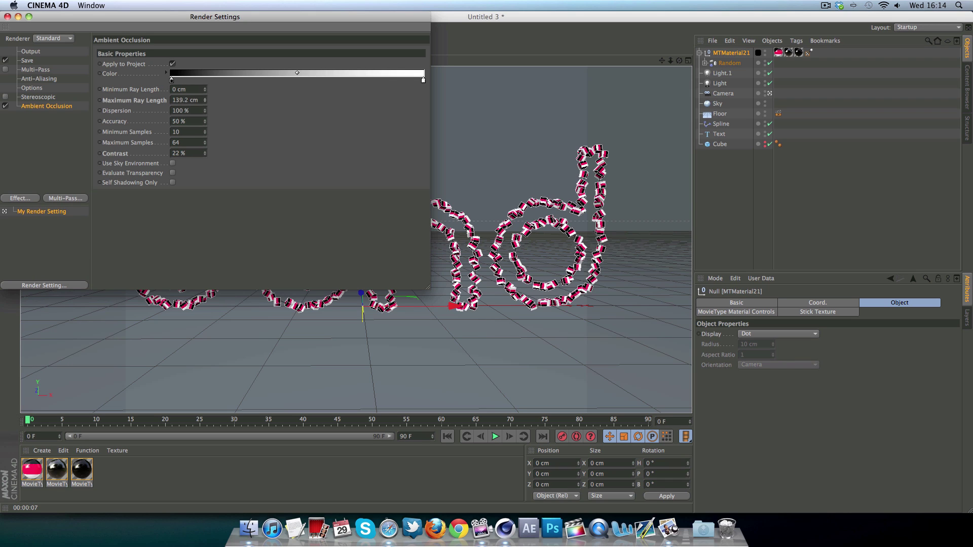
left_click(8, 17)
left_click(228, 47)
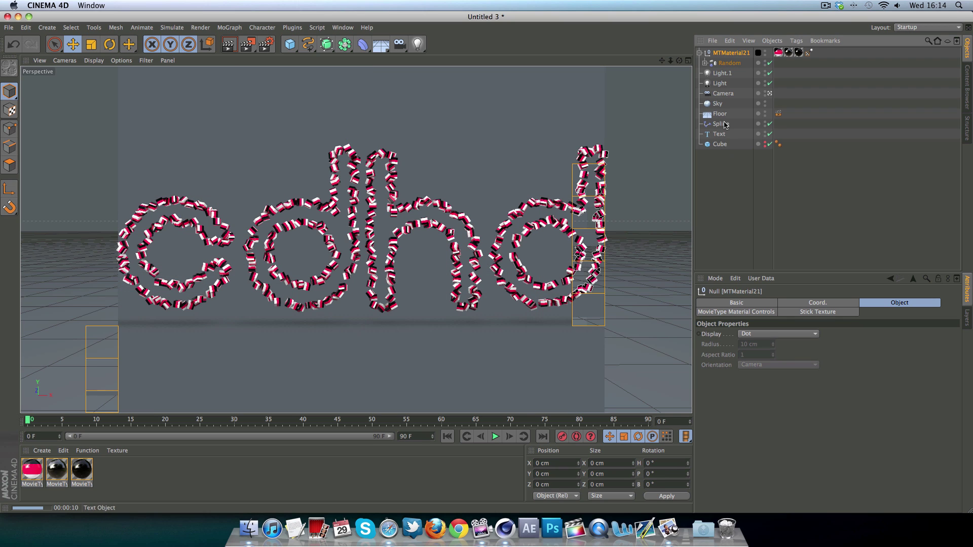
- Enable Fillet on the Cloner's 10 cm Cube and step its radius down to 0 cm
left_click(705, 63)
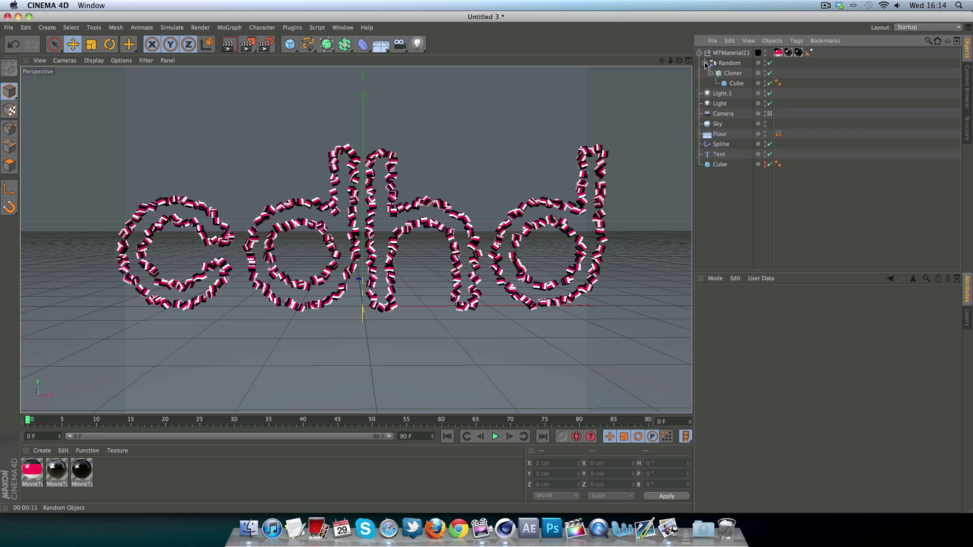
left_click(737, 84)
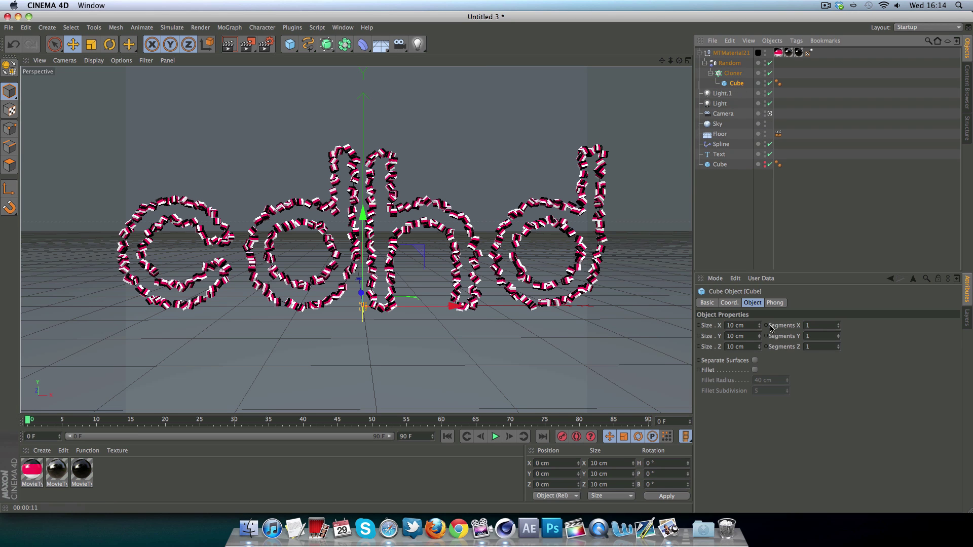
left_click(755, 371)
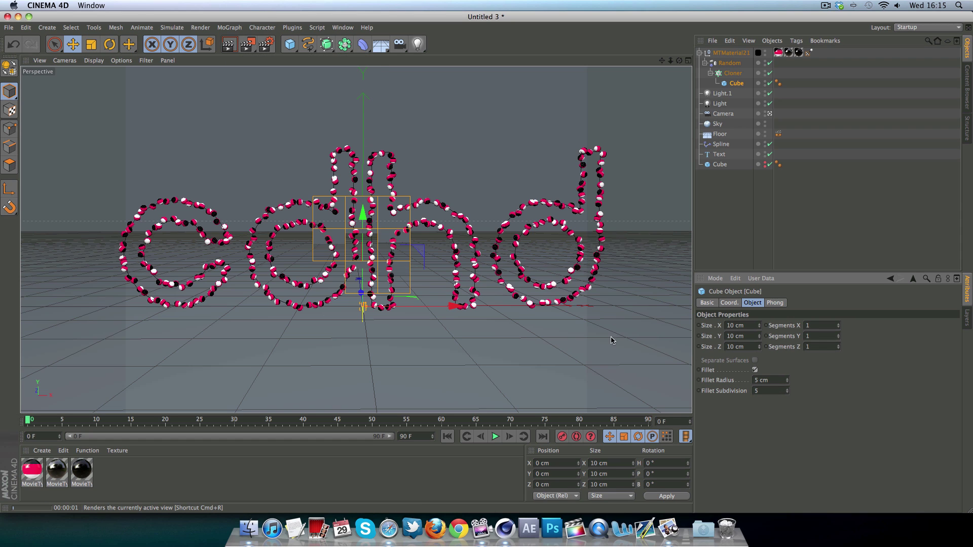
left_click(787, 382)
left_click(787, 382)
left_click(787, 383)
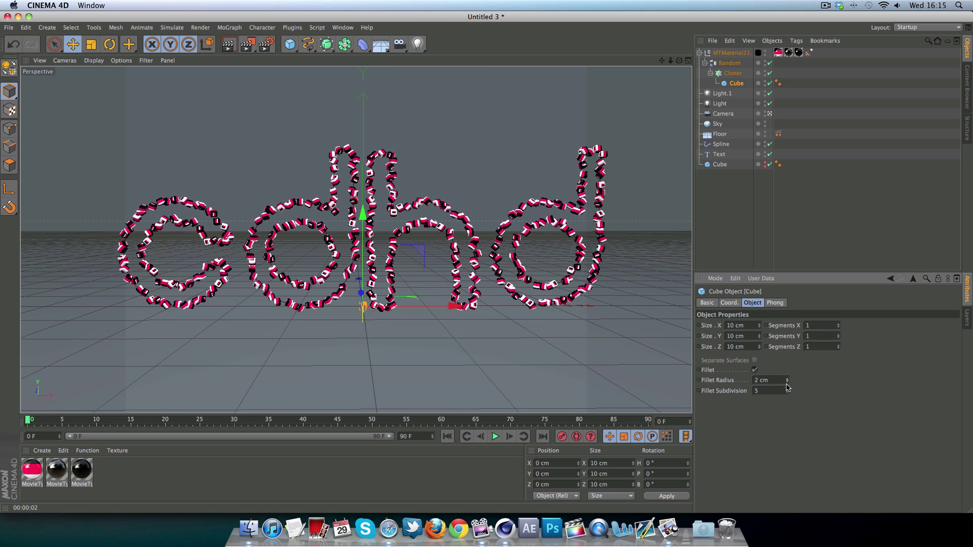
left_click(787, 383)
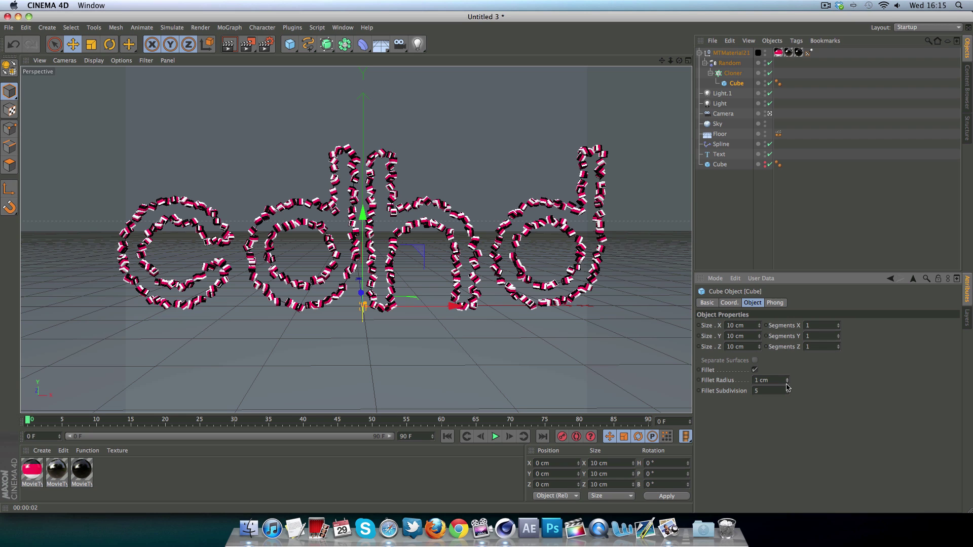
left_click(786, 383)
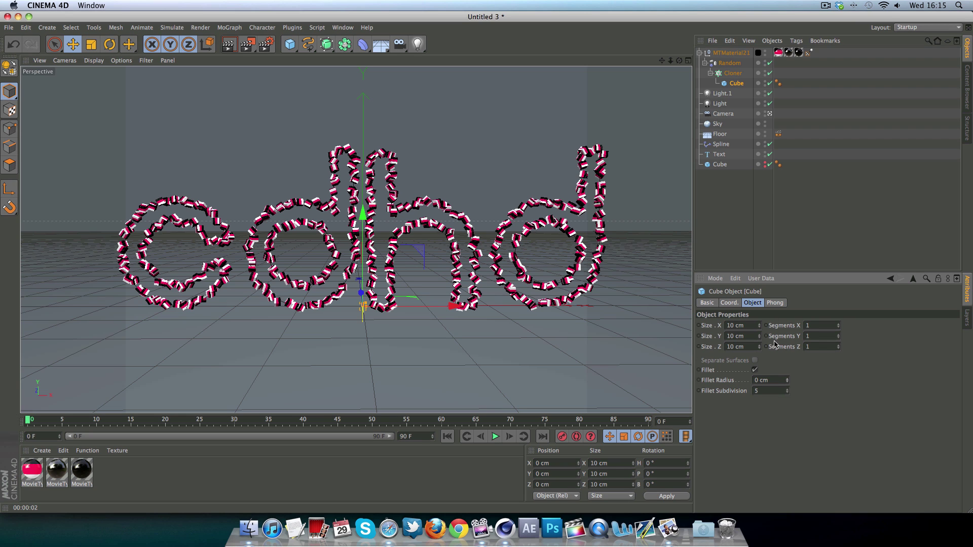
left_click(742, 261)
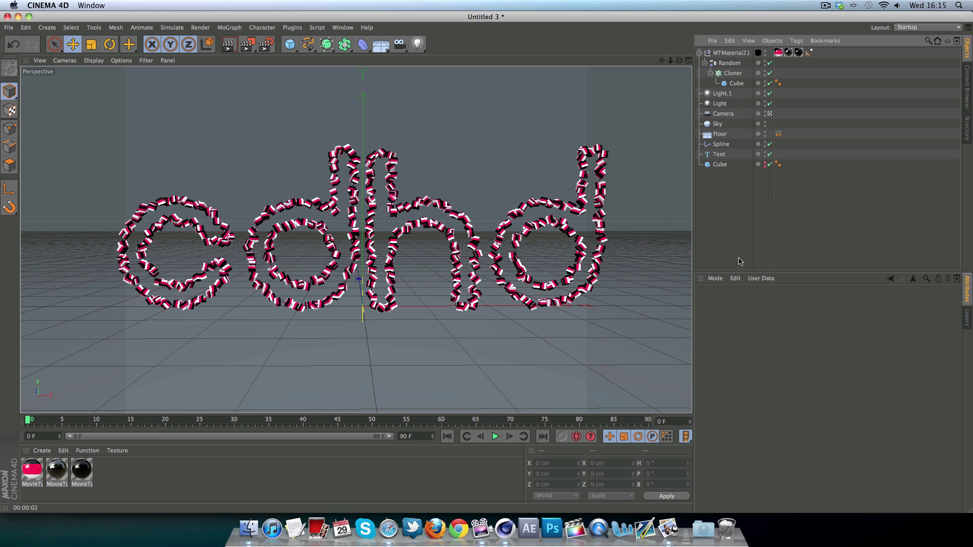
- Add a Platonic object with a 10 cm radius
left_click(289, 44)
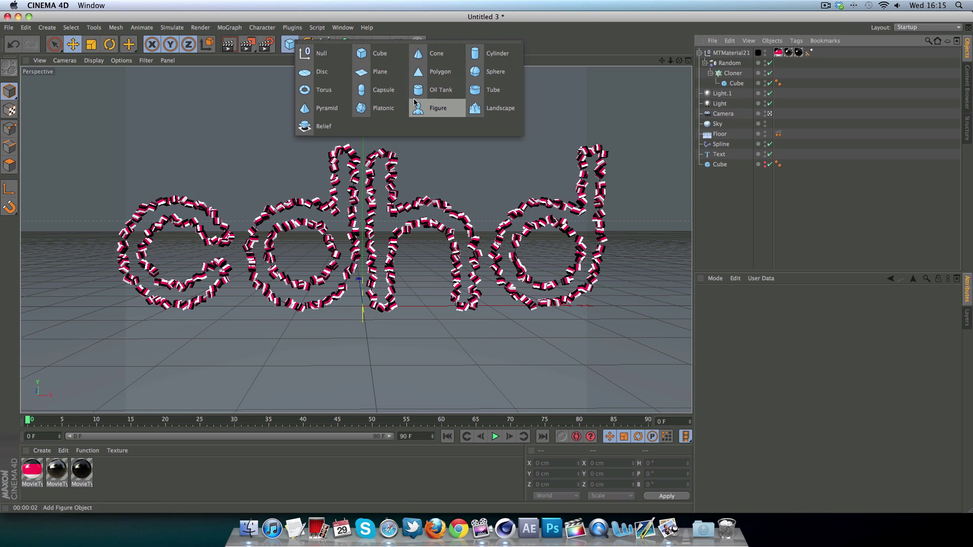
left_click(379, 108)
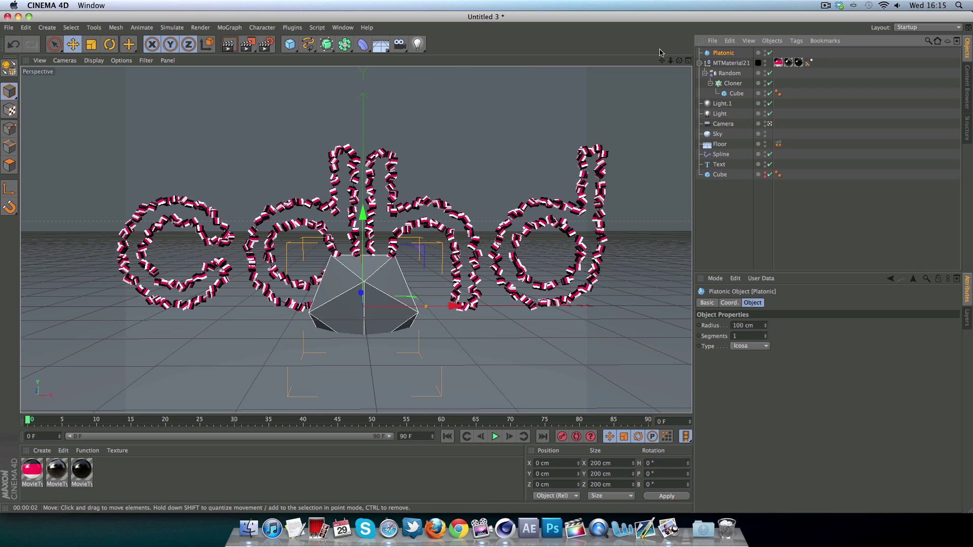
left_click(743, 326)
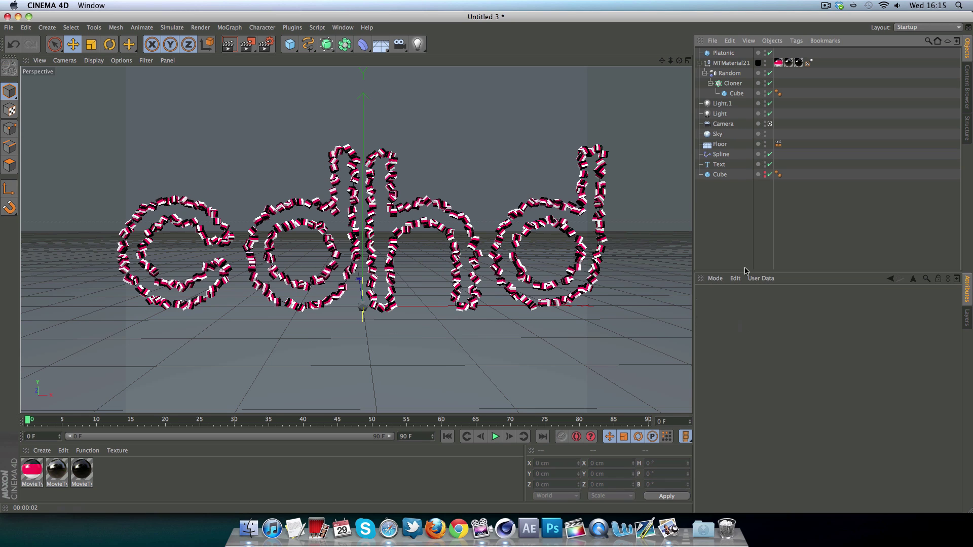
- Swap the Cube out of the Cloner for the Platonic and render the platonic letters
left_click_drag(723, 53, 735, 183)
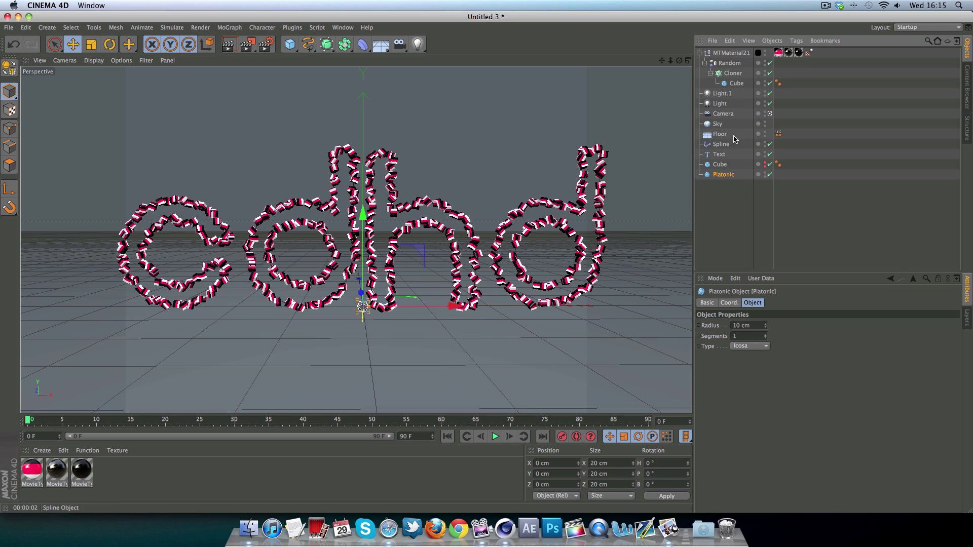
left_click_drag(734, 84, 732, 204)
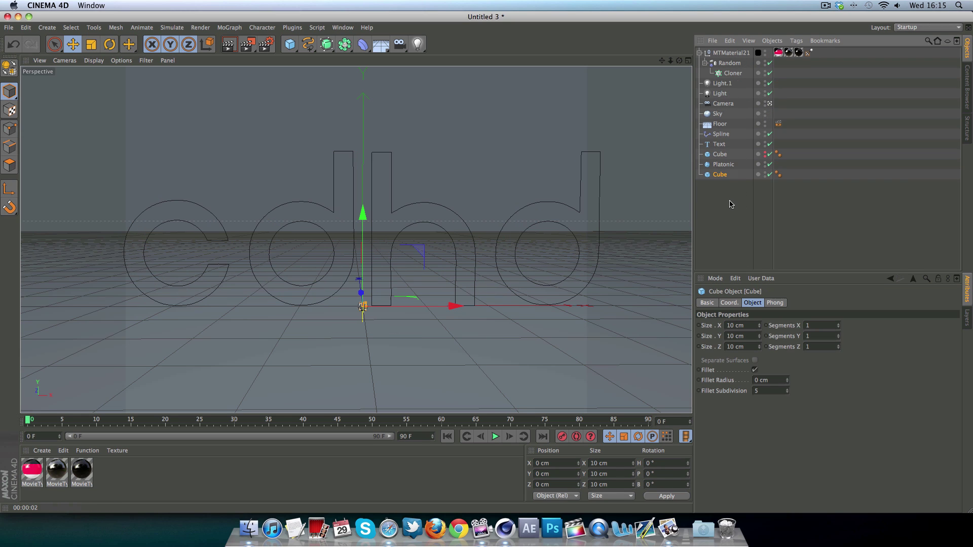
left_click(723, 165)
left_click_drag(723, 165, 730, 75)
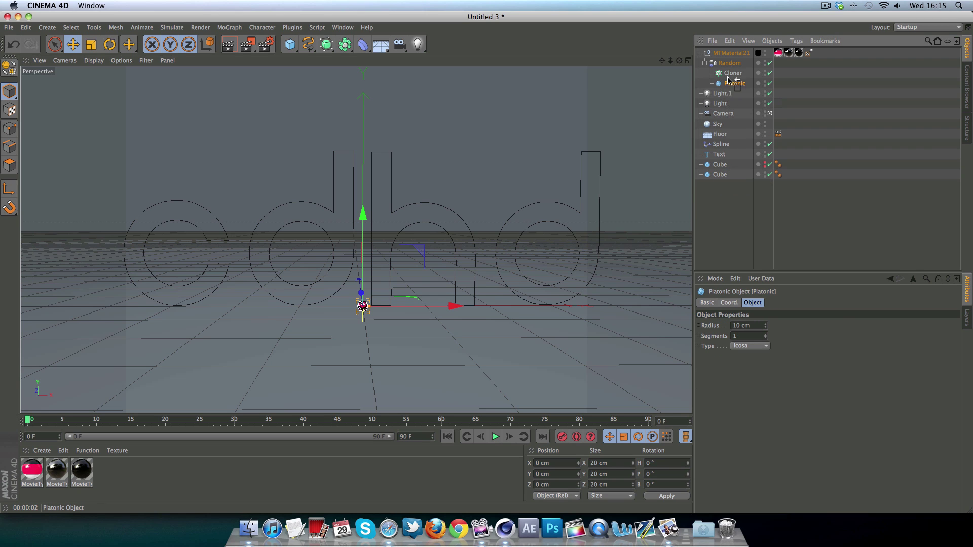
left_click(730, 233)
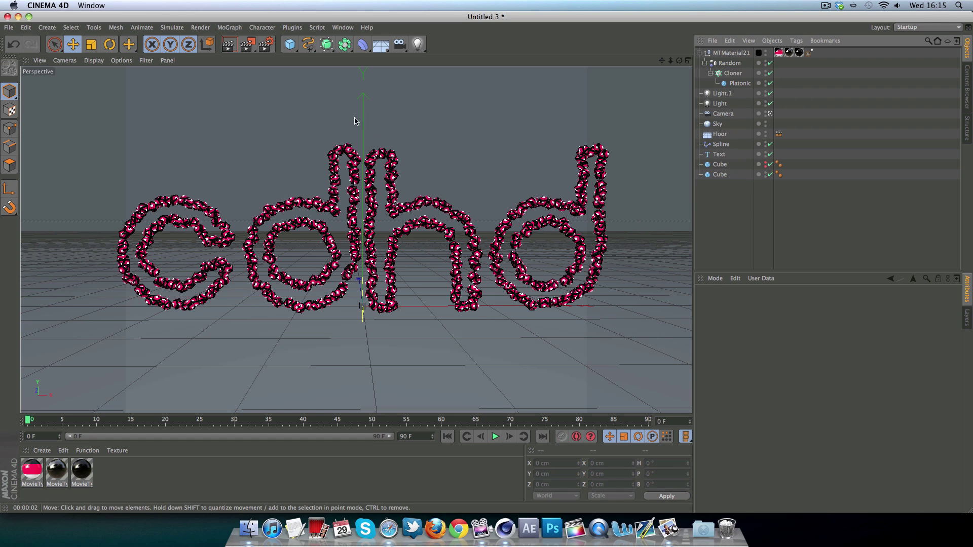
left_click(231, 48)
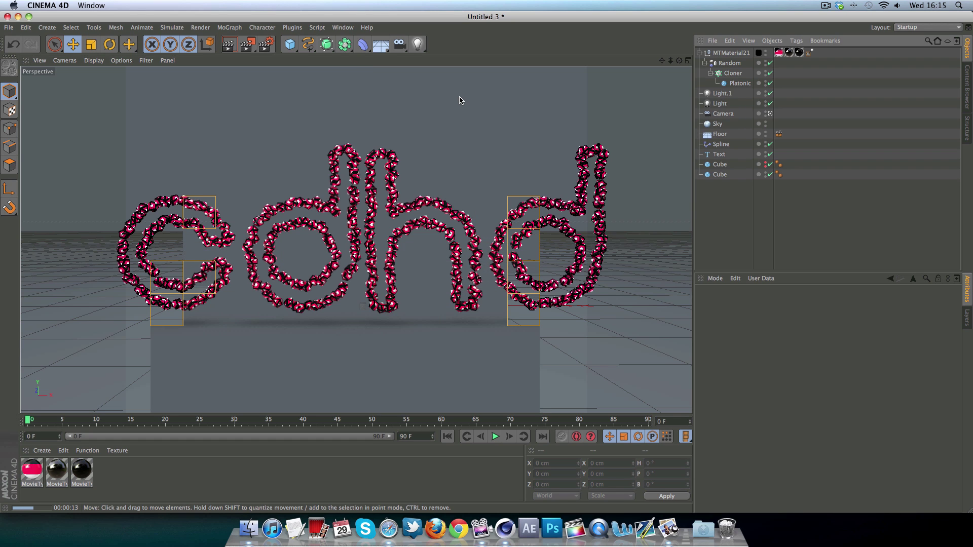
- Return the Cube to the Cloner and add a Sphere under the Cloner too
left_click(713, 177)
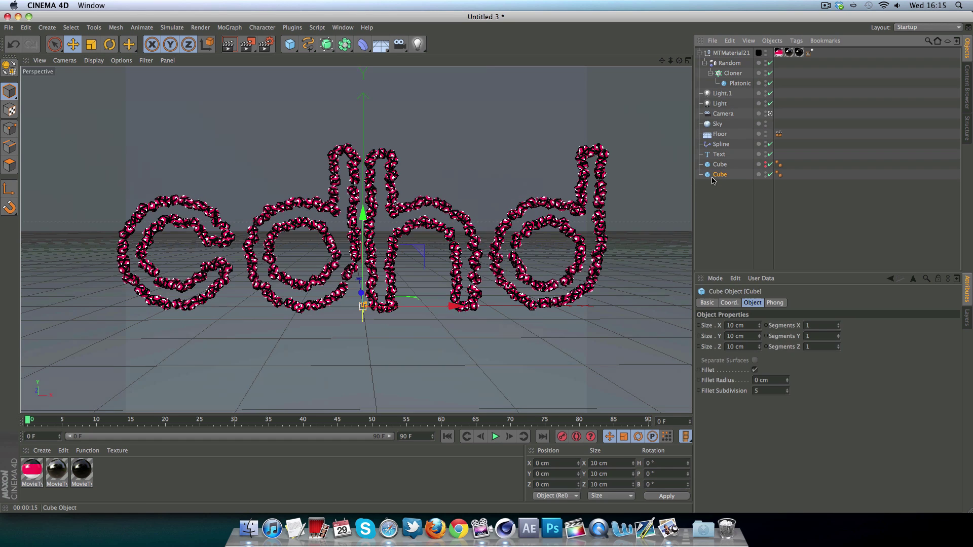
left_click_drag(715, 175, 732, 79)
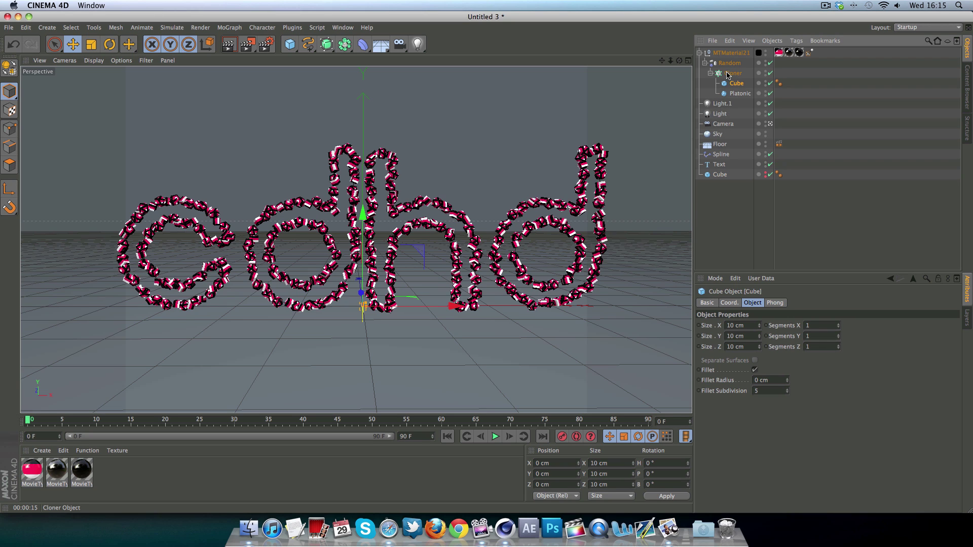
left_click(289, 45)
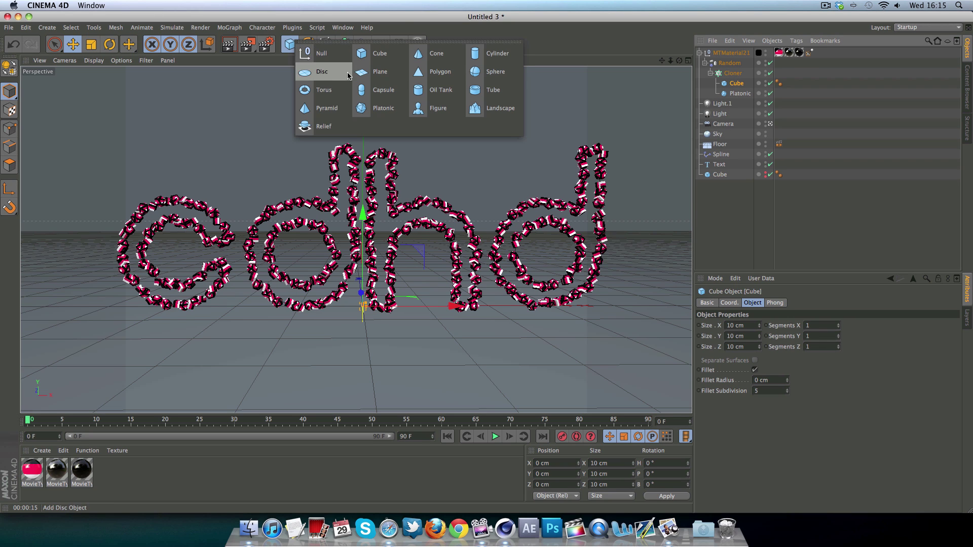
left_click(469, 74)
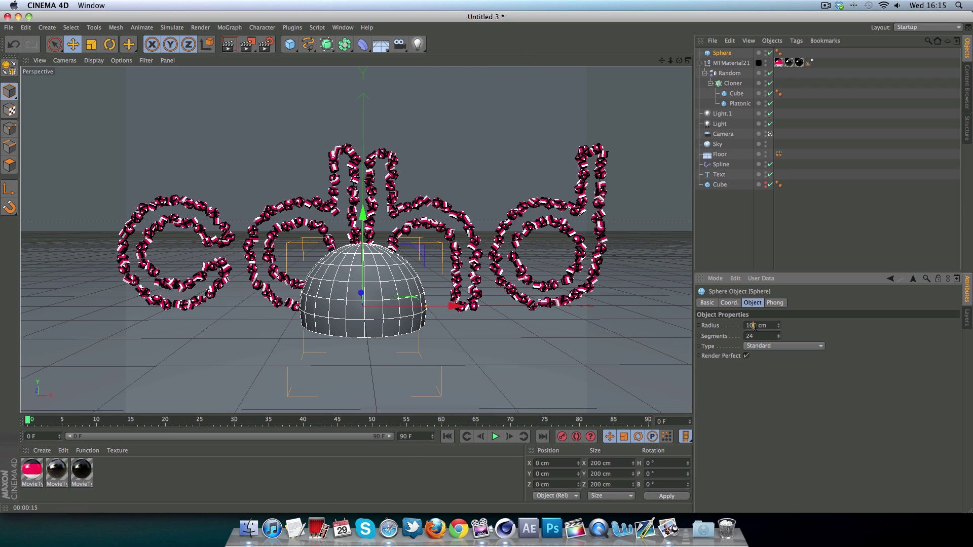
left_click(754, 325)
key("BackSpace")
key("Return")
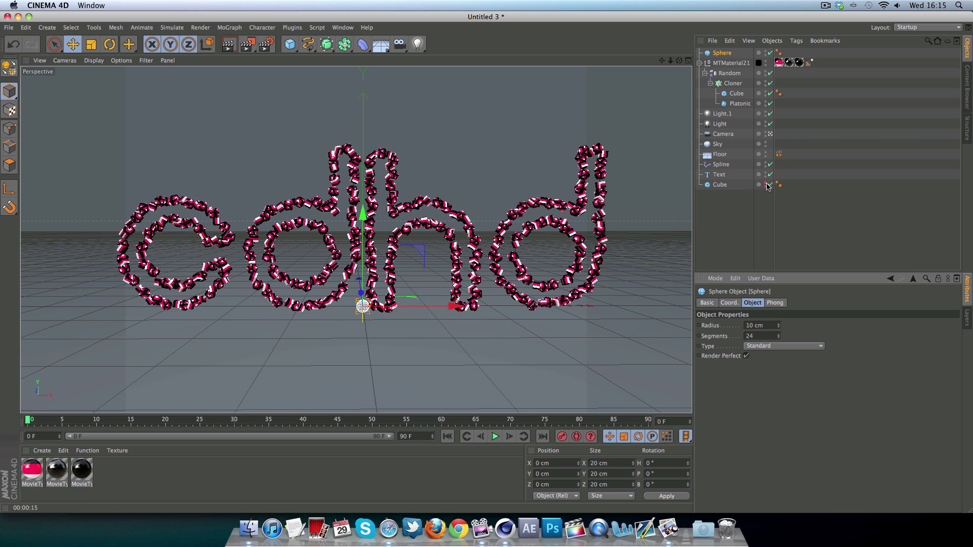
left_click_drag(715, 53, 732, 84)
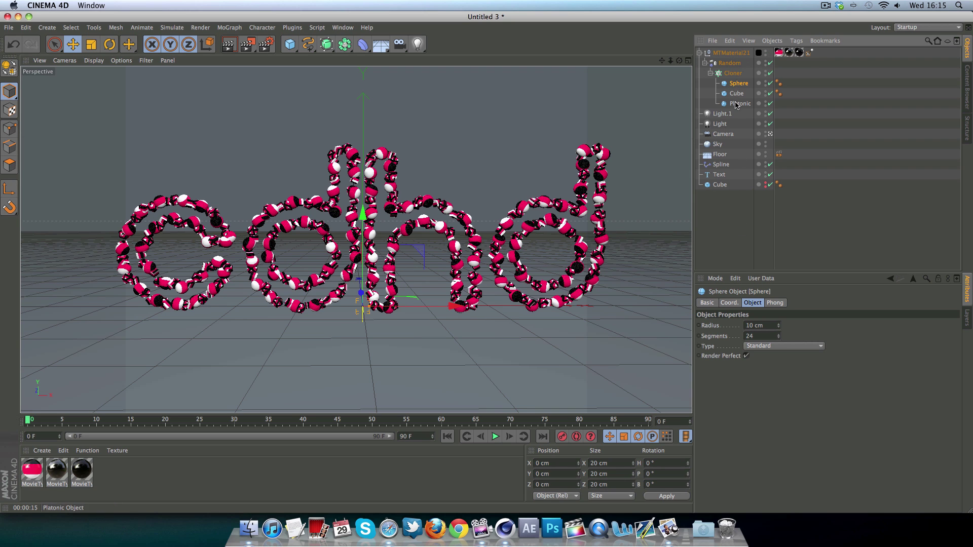
- Give the Sphere a 7 cm radius and 25 segments, then render the mixed shapes
double_click(749, 325)
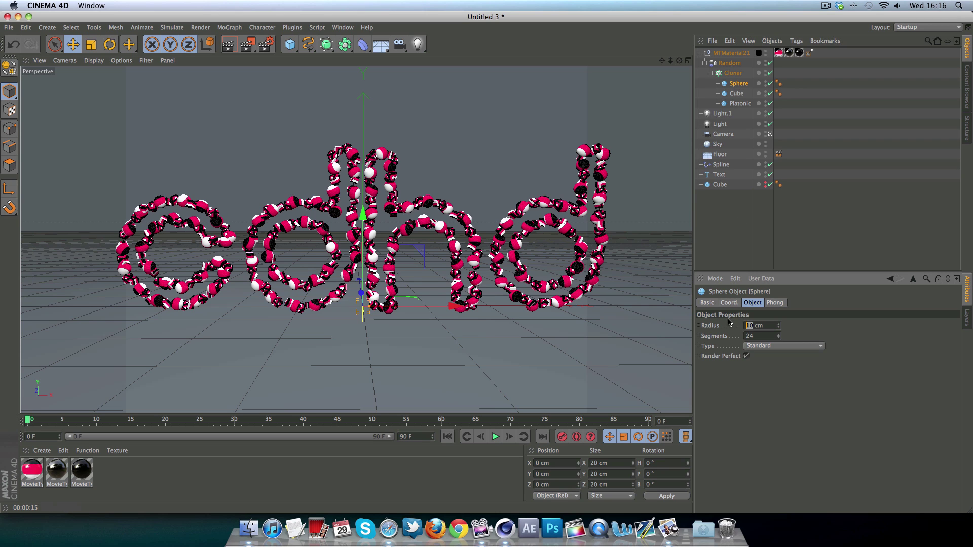
type("5")
key("Return")
left_click(735, 220)
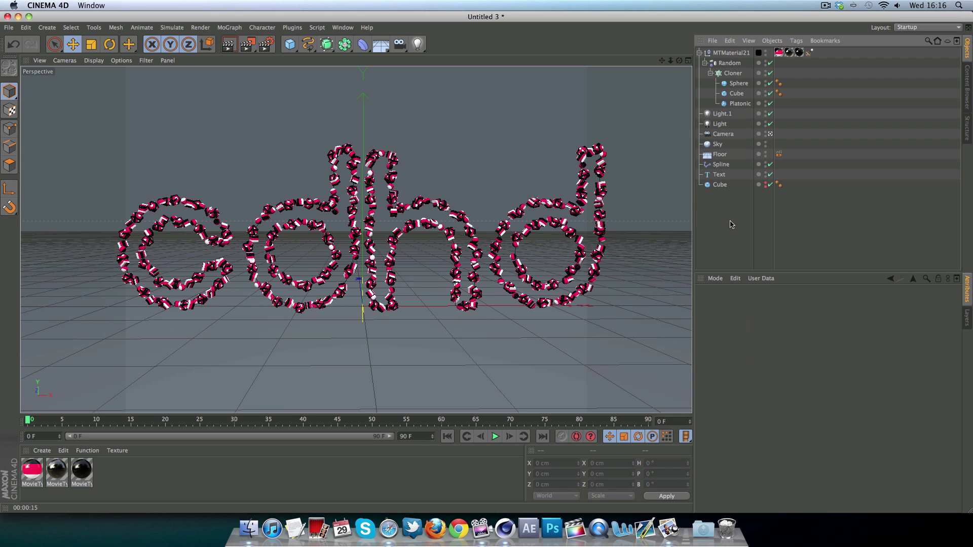
left_click(738, 83)
left_click(779, 335)
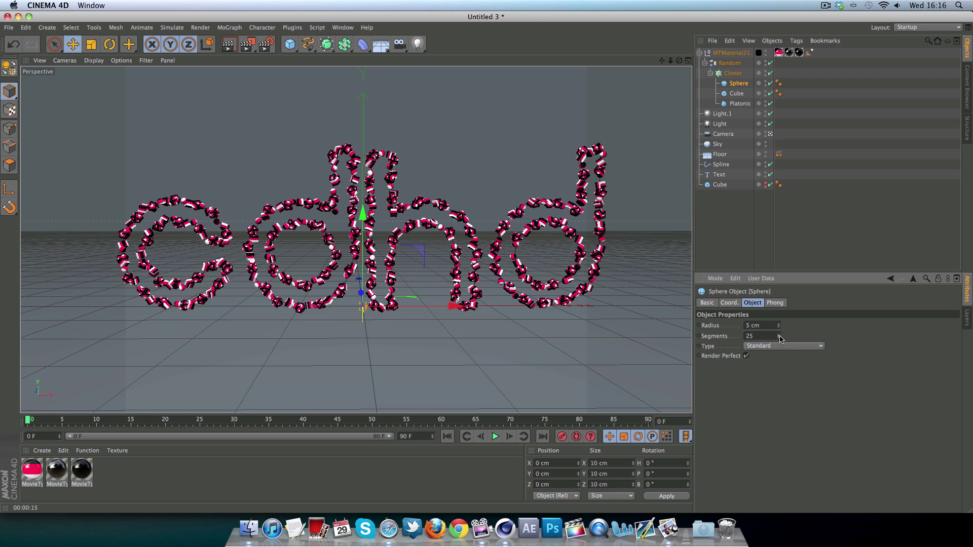
left_click(779, 338)
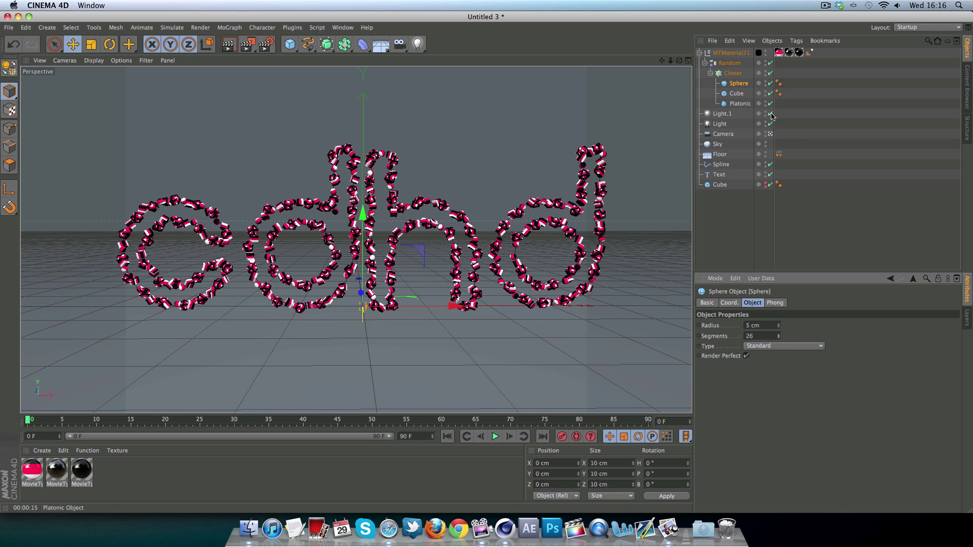
left_click(779, 325)
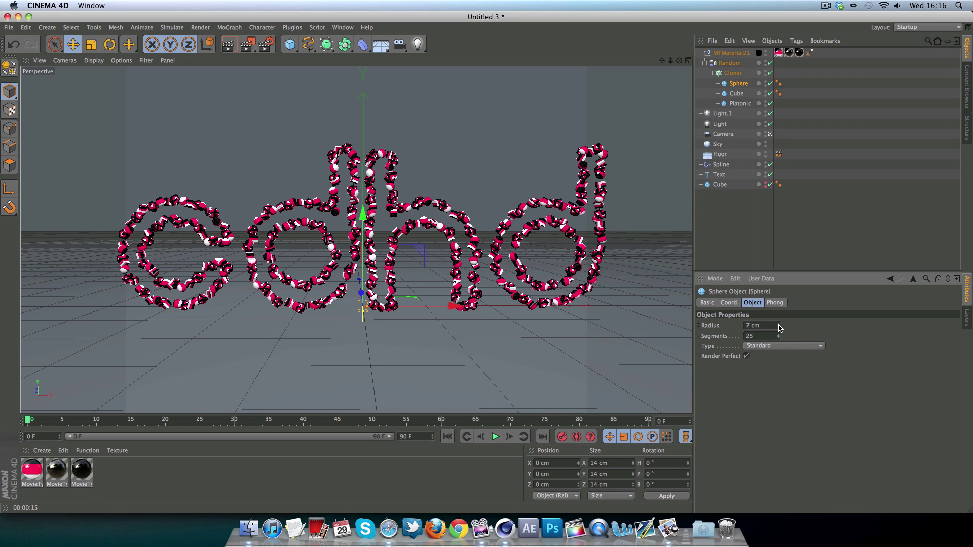
left_click(232, 51)
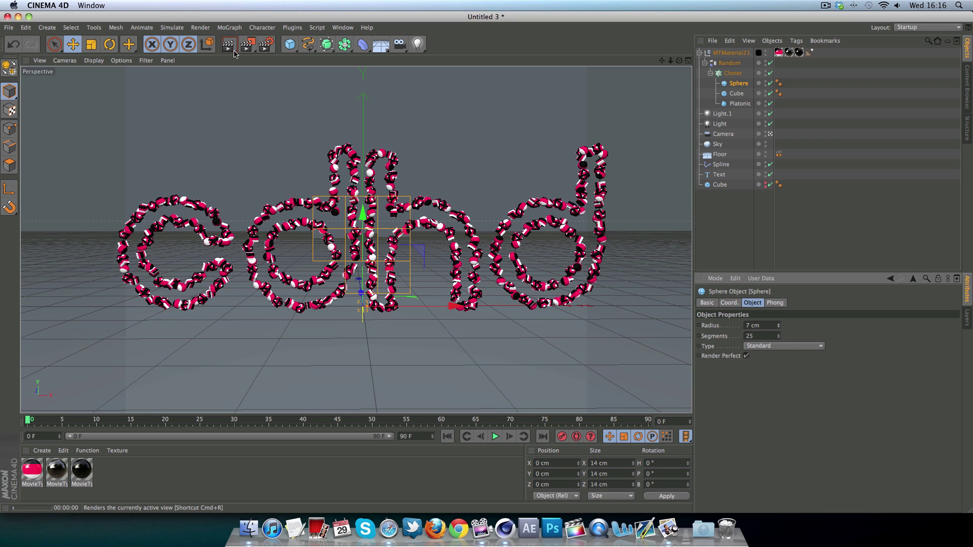